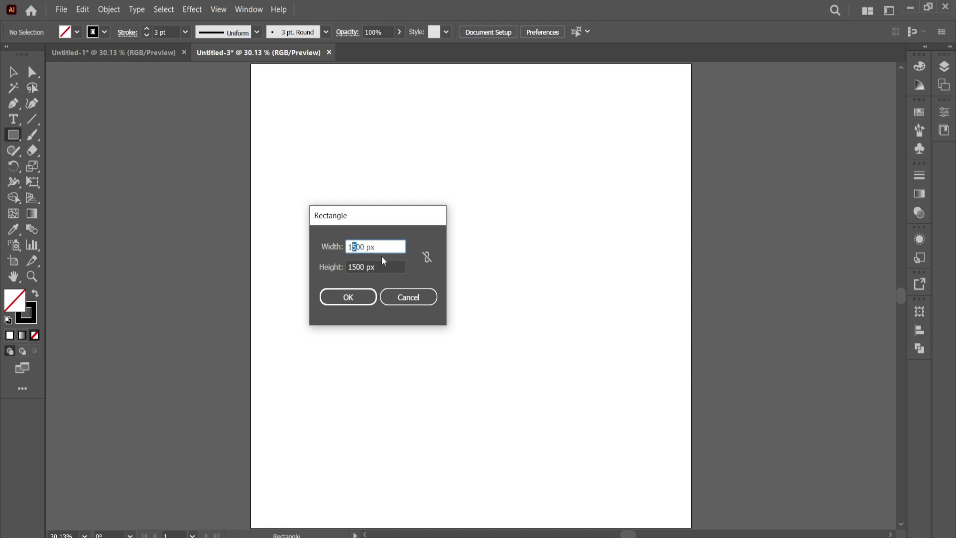
- Create a 1000 by 1000 px rectangle and center it horizontally and vertically on the artboard
{"action": "left_click", "coordinate": [356, 267]}
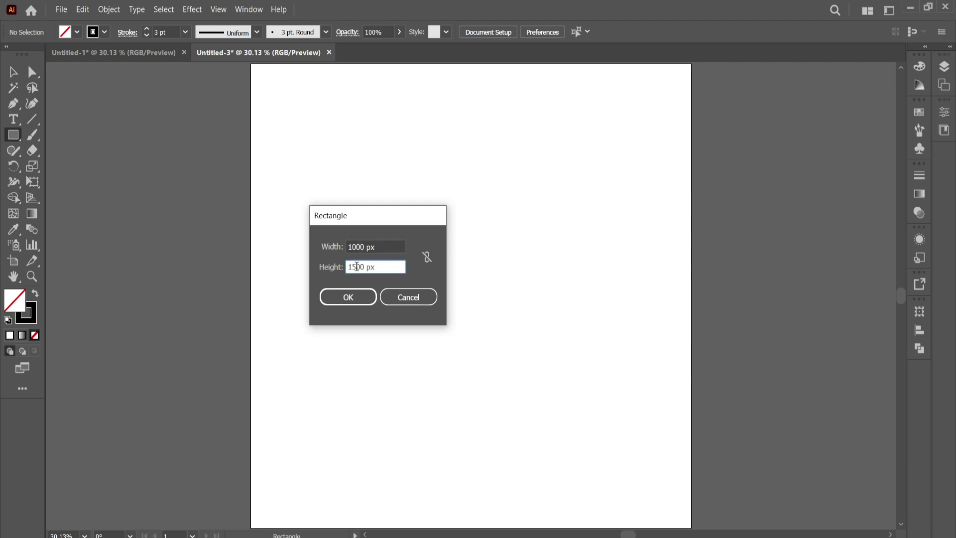
{"action": "left_click_drag", "start_coordinate": [356, 267], "coordinate": [353, 268]}
{"action": "left_click", "coordinate": [348, 292]}
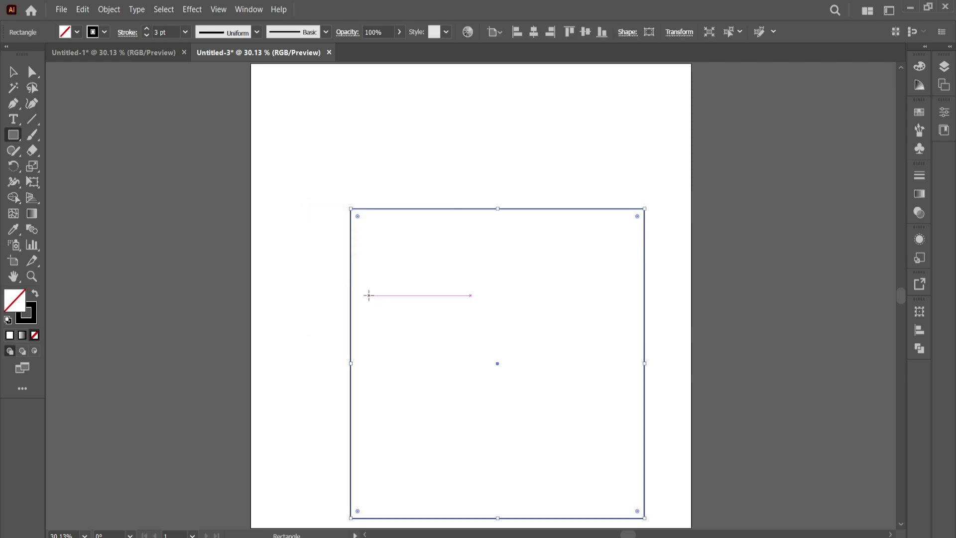
{"action": "left_click", "coordinate": [534, 33]}
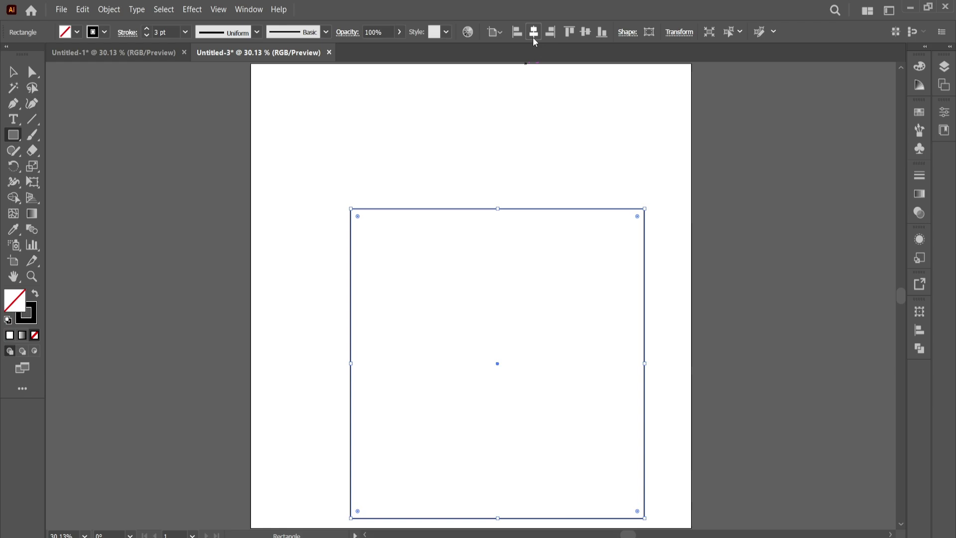
{"action": "left_click", "coordinate": [586, 33]}
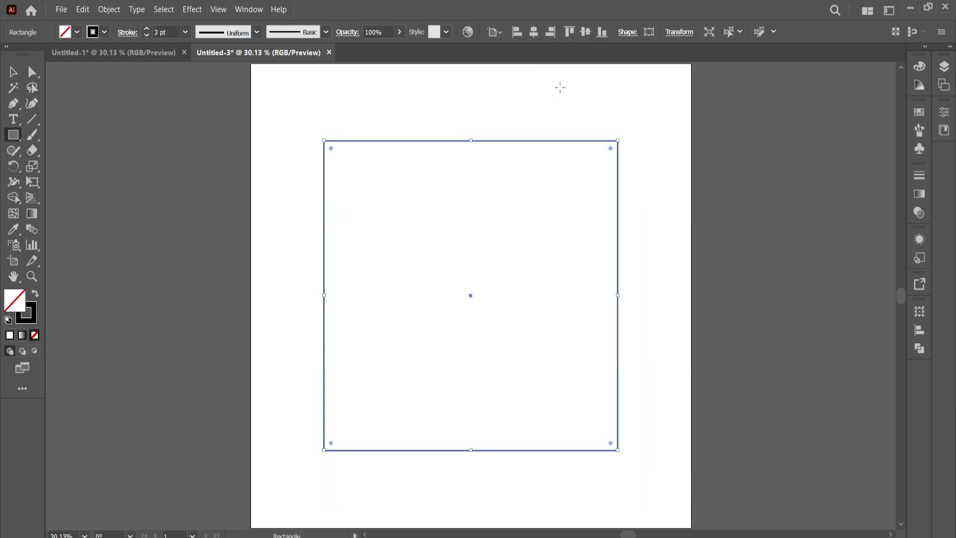
- Split the centered square into a grid of 15 rows and 15 columns
{"action": "left_click", "coordinate": [110, 10]}
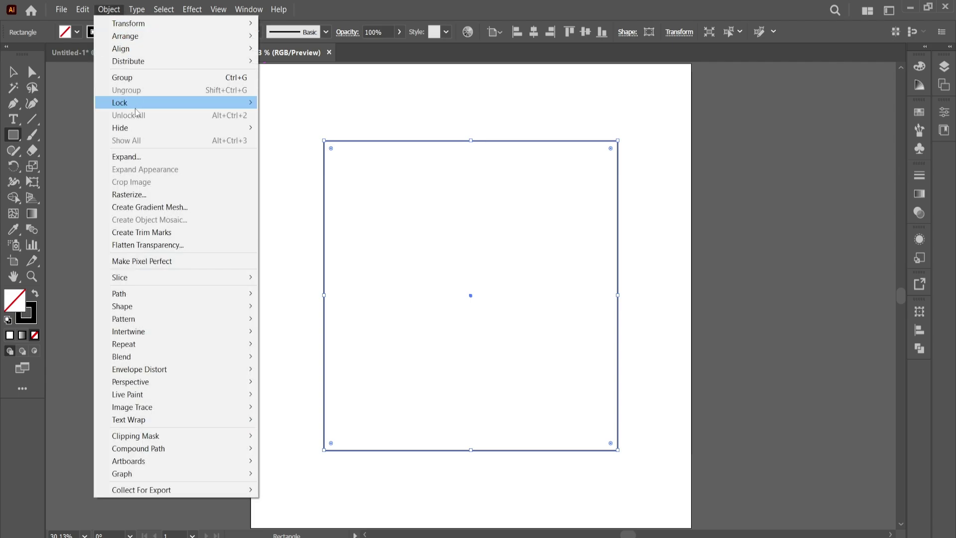
{"action": "mouse_move", "coordinate": [140, 293]}
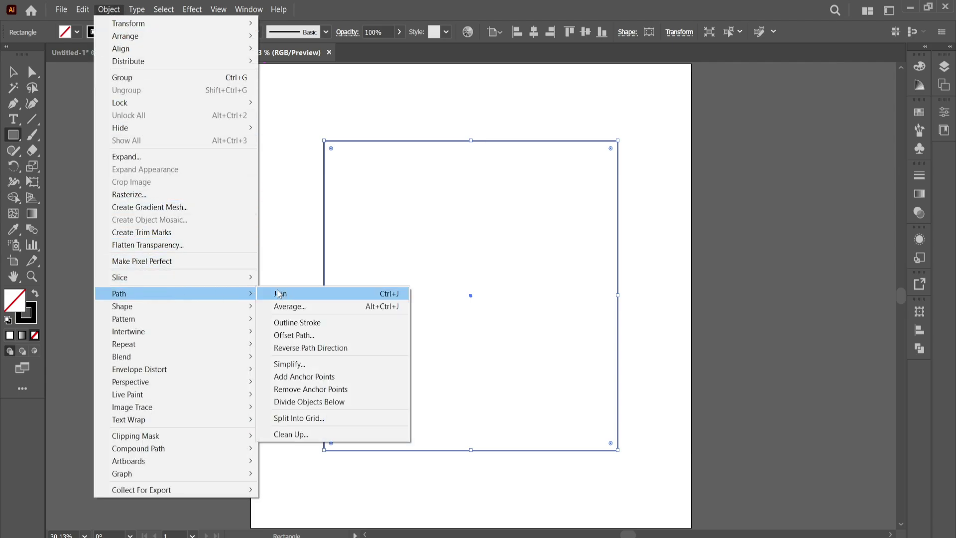
{"action": "left_click", "coordinate": [323, 418]}
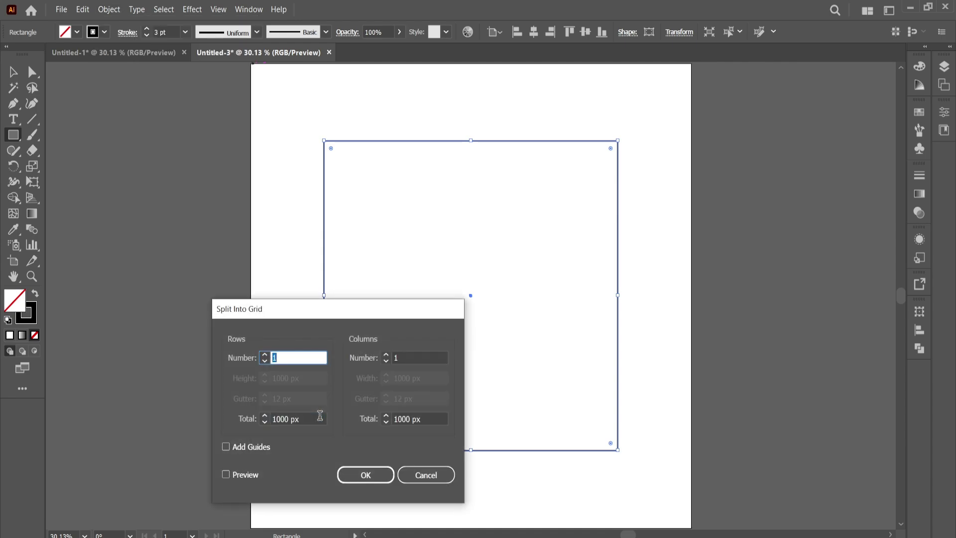
{"action": "left_click", "coordinate": [284, 359]}
{"action": "type", "text": "5"}
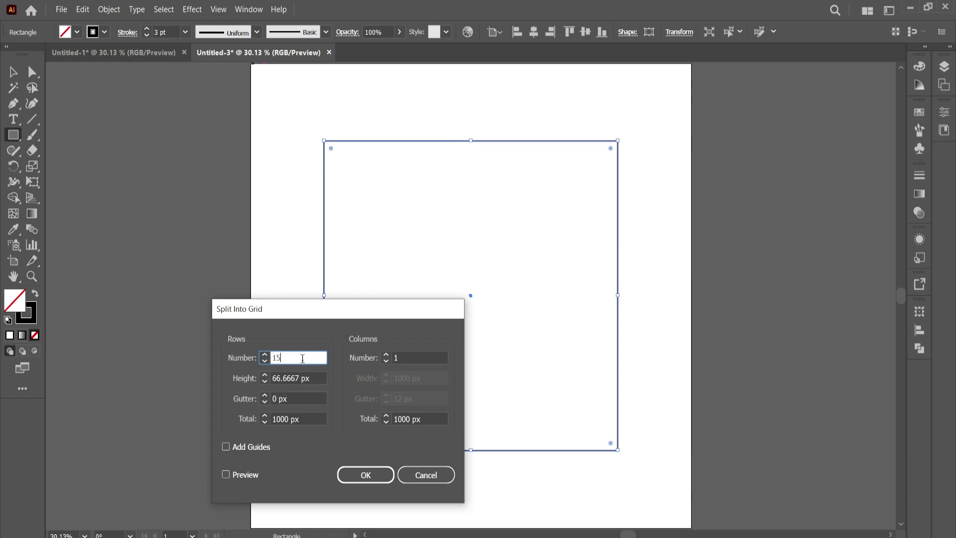
{"action": "left_click", "coordinate": [403, 357]}
{"action": "type", "text": "5"}
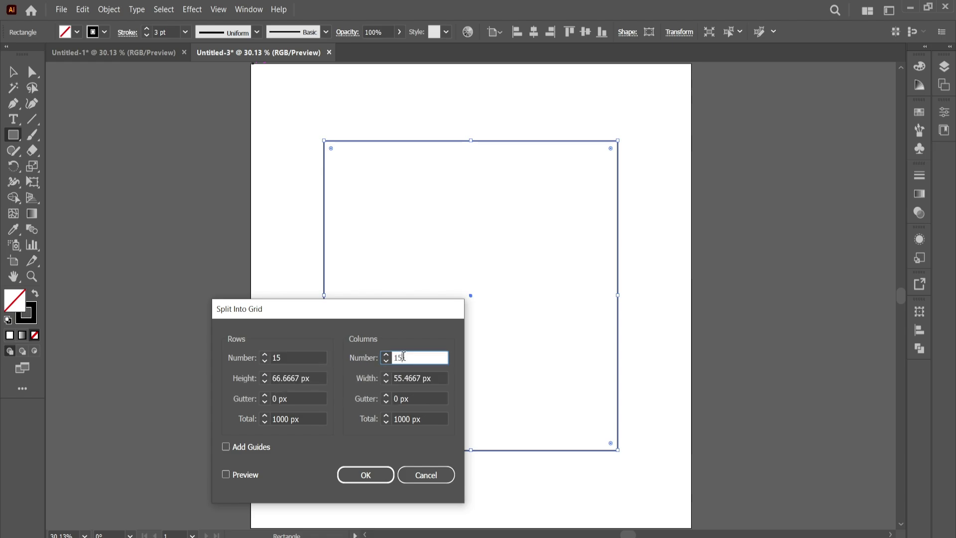
{"action": "left_click", "coordinate": [227, 475]}
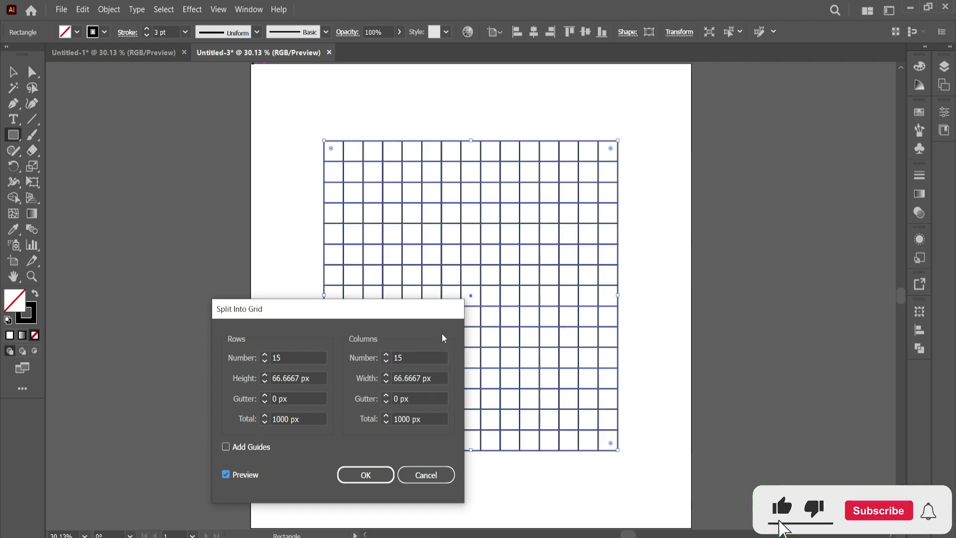
{"action": "left_click", "coordinate": [364, 476]}
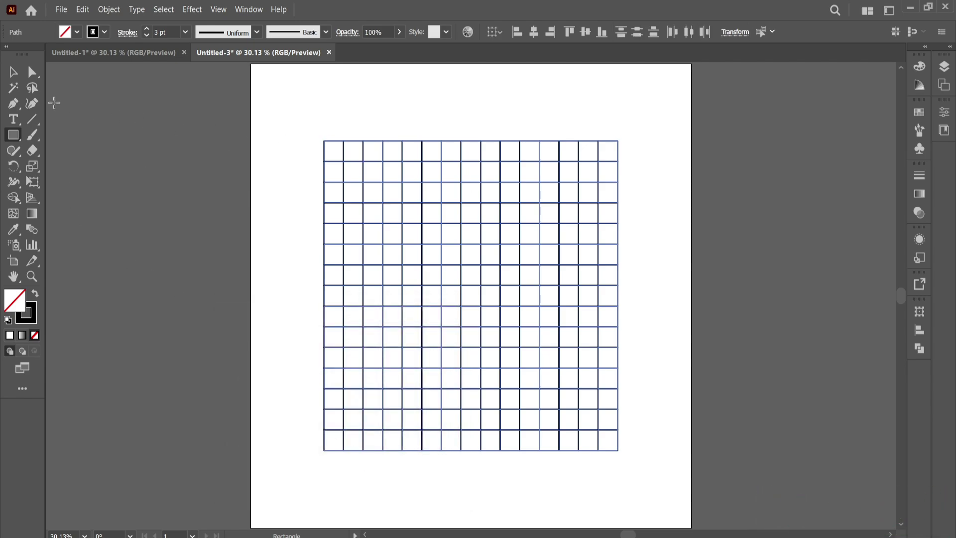
- Select the whole grid and rotate it 45 degrees so it stands as a diamond
{"action": "left_click", "coordinate": [14, 74]}
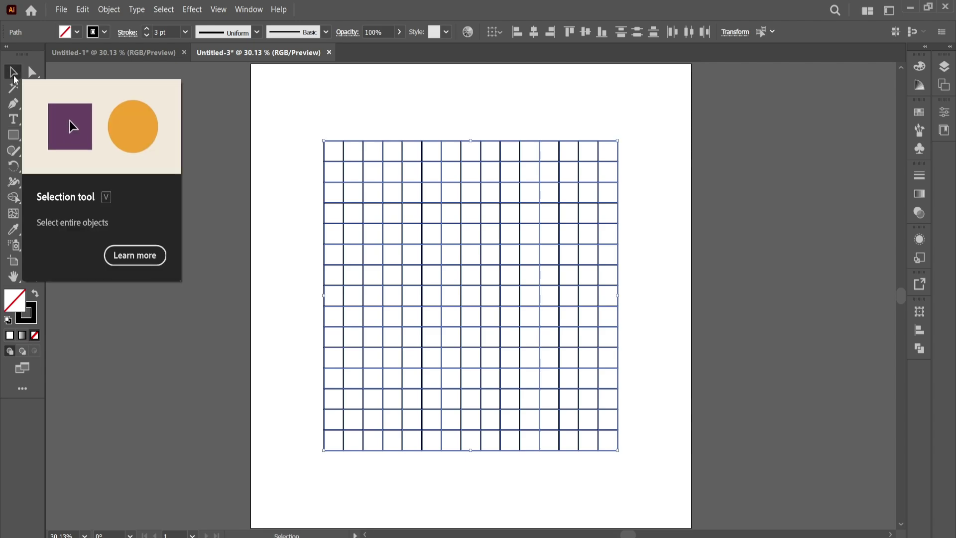
{"action": "left_click_drag", "start_coordinate": [315, 122], "coordinate": [638, 479]}
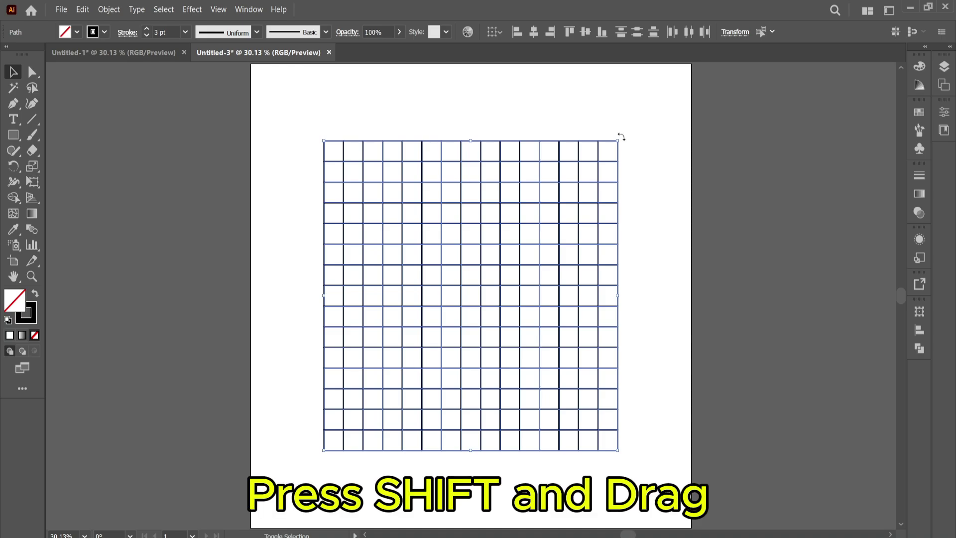
{"action": "left_click_drag", "start_coordinate": [622, 136], "coordinate": [659, 248]}
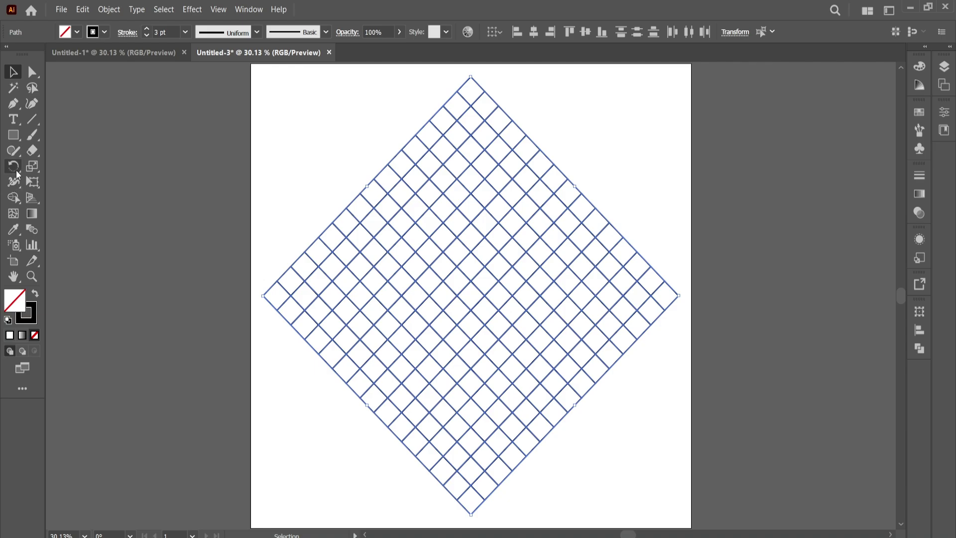
- Using Shape Builder with black fill and no stroke, merge grid cells into an inverted V in the upper half, each arm nine cells long
{"action": "left_click", "coordinate": [15, 198]}
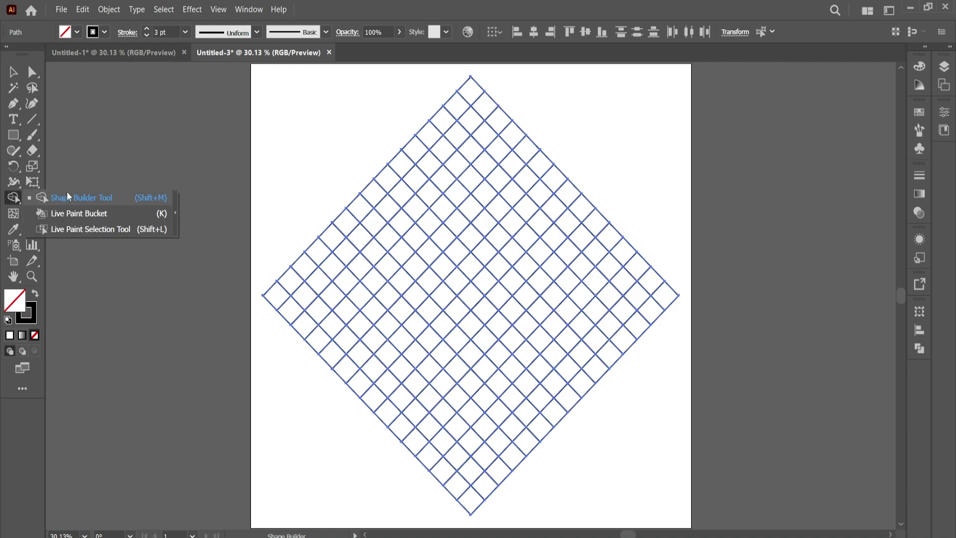
{"action": "left_click", "coordinate": [77, 199]}
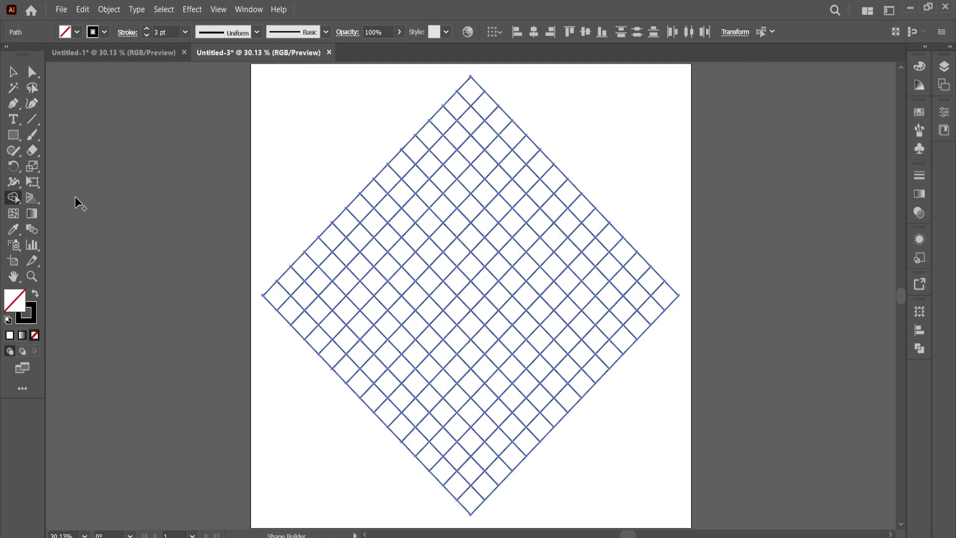
{"action": "left_click", "coordinate": [36, 295]}
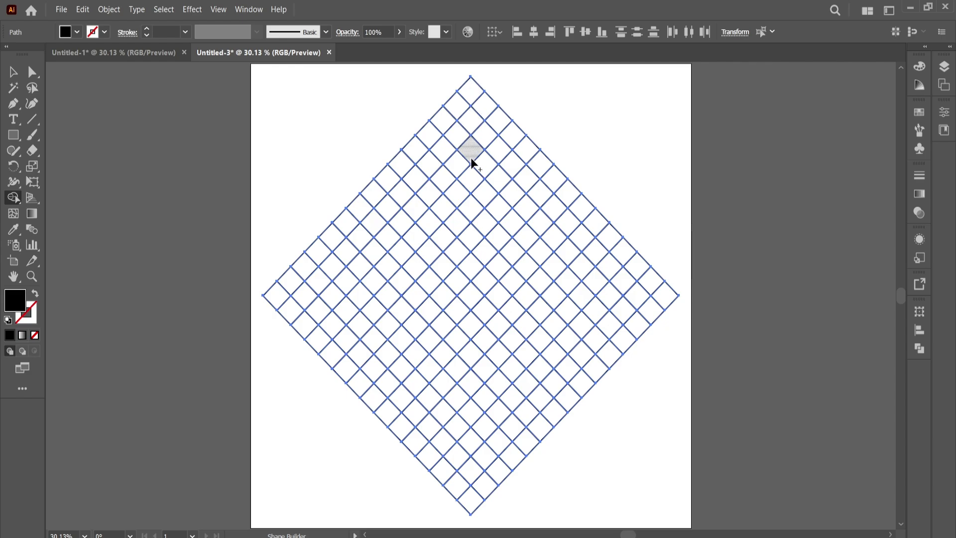
{"action": "left_click_drag", "start_coordinate": [470, 177], "coordinate": [364, 298]}
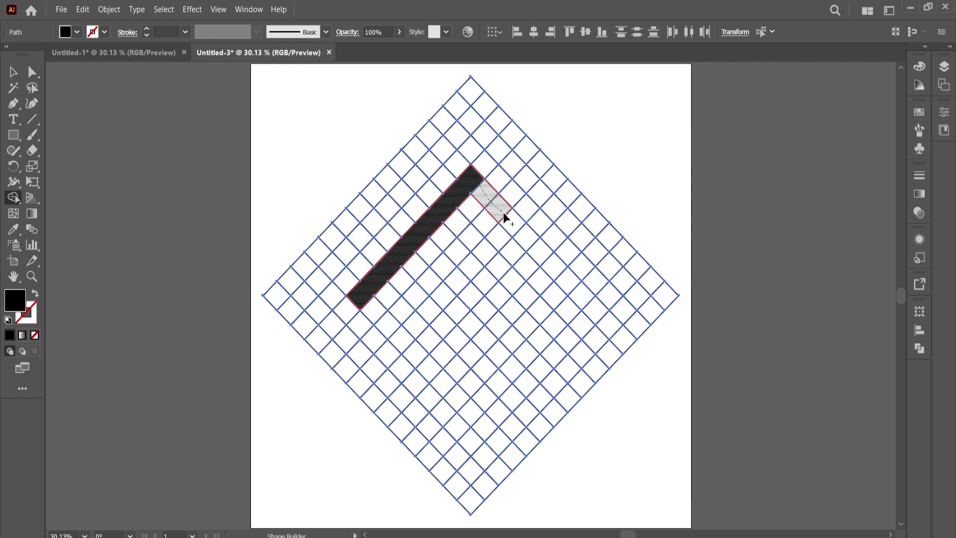
{"action": "left_click_drag", "start_coordinate": [530, 246], "coordinate": [556, 271]}
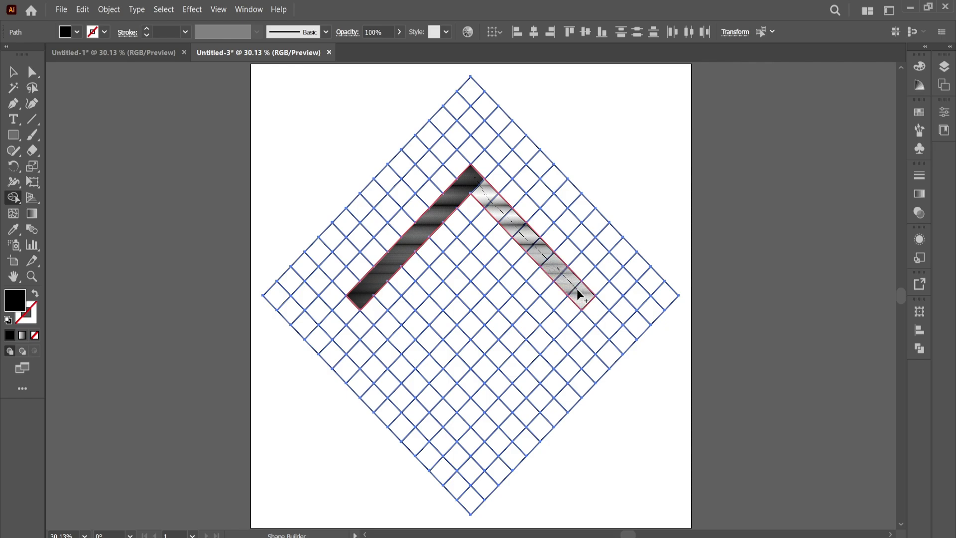
{"action": "left_click_drag", "start_coordinate": [578, 291], "coordinate": [580, 293]}
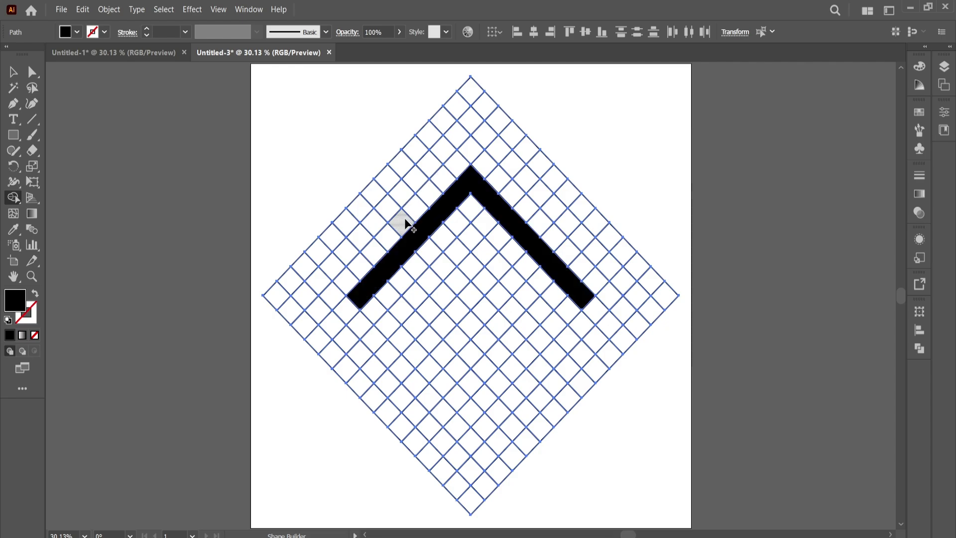
- Merge grid cells into a black V whose arms cross behind the inverted V, and a smaller separate V beneath it
{"action": "left_click_drag", "start_coordinate": [385, 204], "coordinate": [398, 224]}
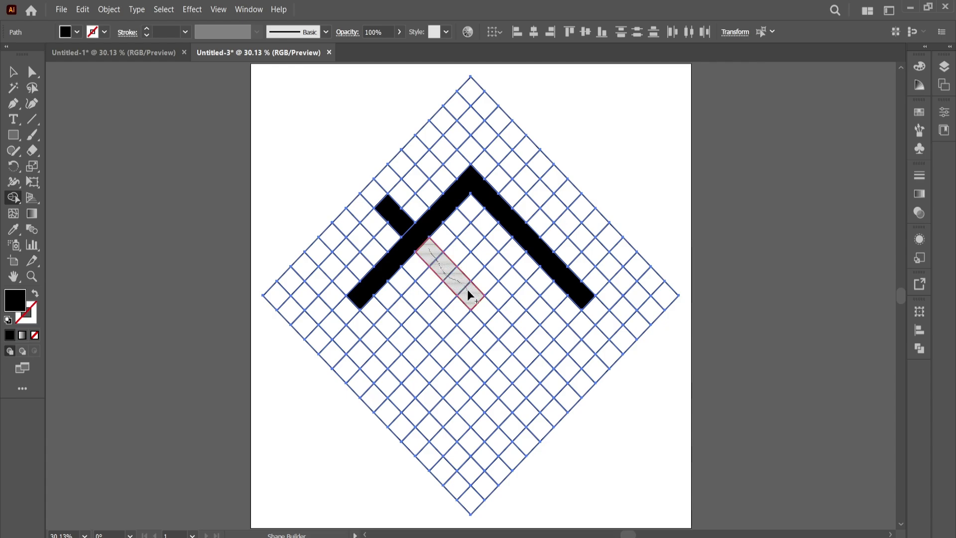
{"action": "left_click_drag", "start_coordinate": [468, 293], "coordinate": [511, 256]}
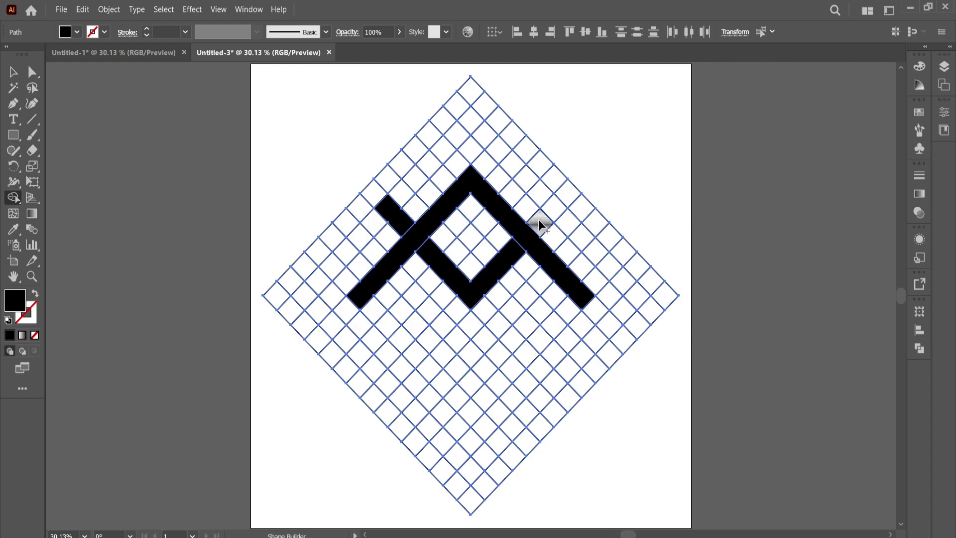
{"action": "left_click_drag", "start_coordinate": [540, 225], "coordinate": [550, 216]}
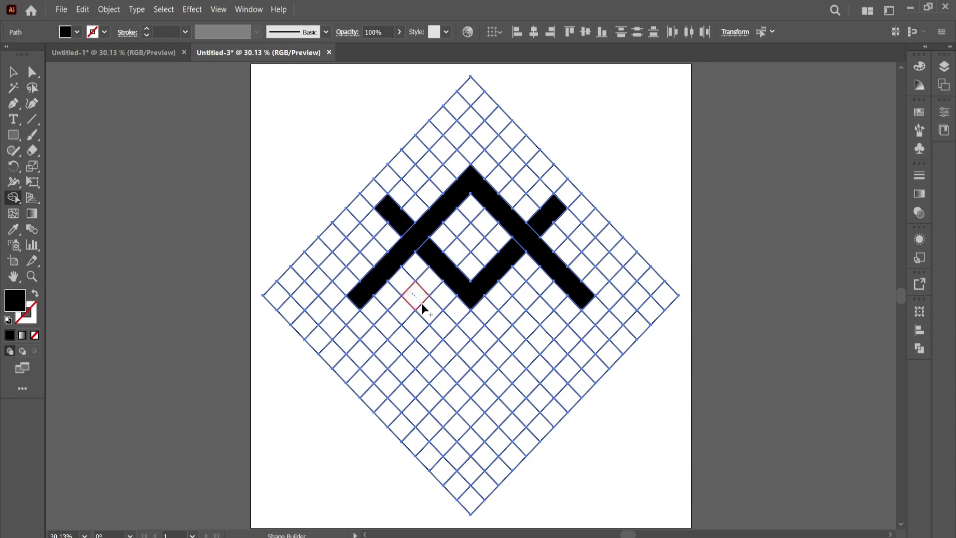
{"action": "left_click_drag", "start_coordinate": [421, 303], "coordinate": [438, 325]}
{"action": "left_click_drag", "start_coordinate": [472, 353], "coordinate": [519, 297]}
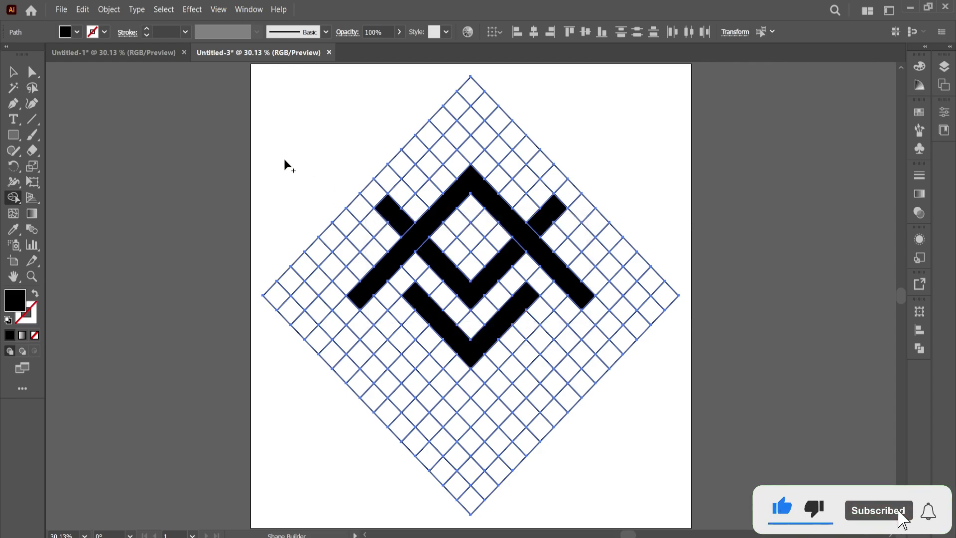
- Select all unfilled grid cells with the Magic Wand and delete them, keeping only the black shapes
{"action": "left_click", "coordinate": [15, 91]}
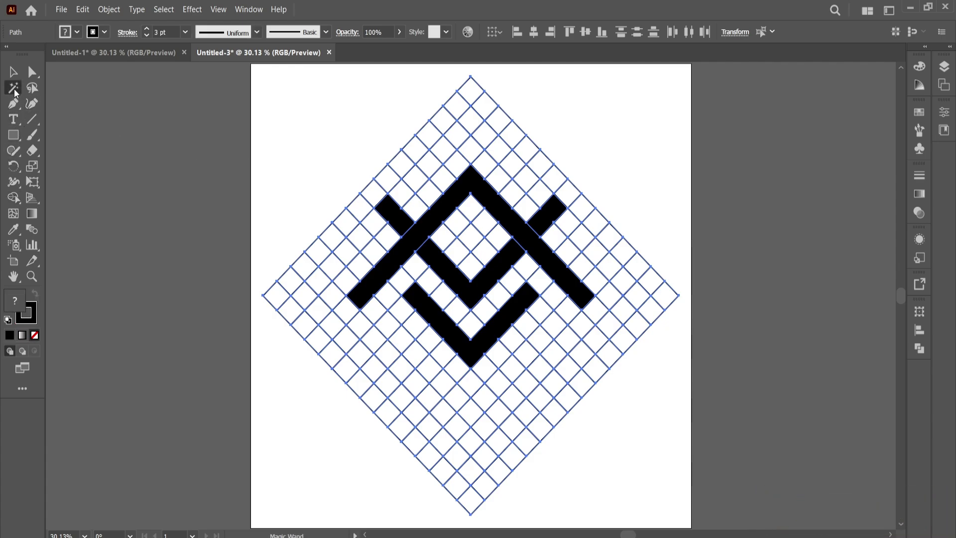
{"action": "left_click", "coordinate": [467, 130]}
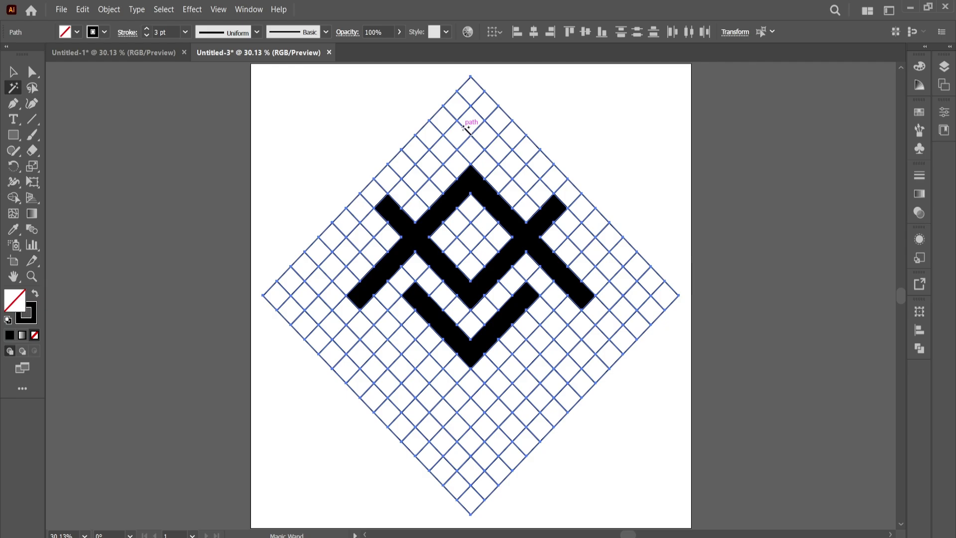
{"action": "key", "text": "Delete"}
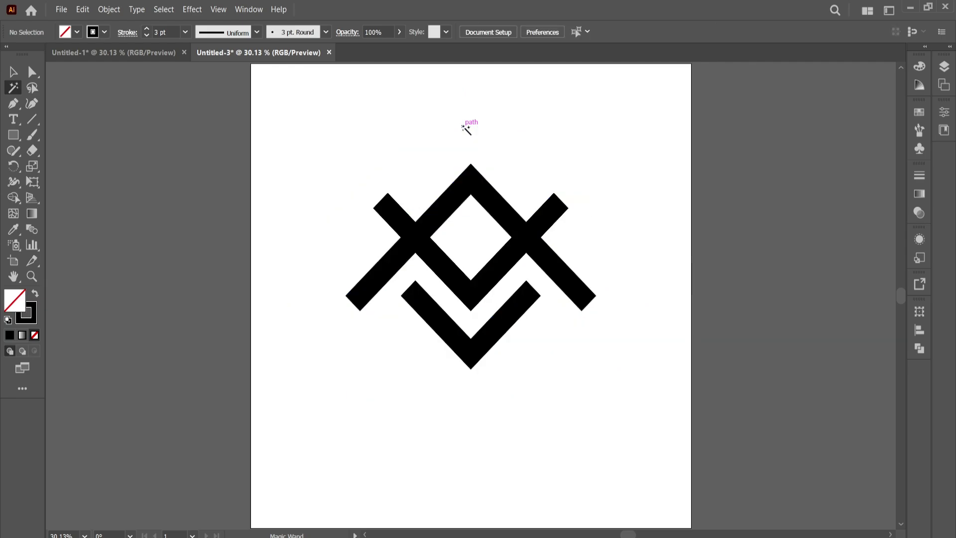
- Select all the black logo shapes, set their stroke to None, and deselect them
{"action": "left_click", "coordinate": [14, 73]}
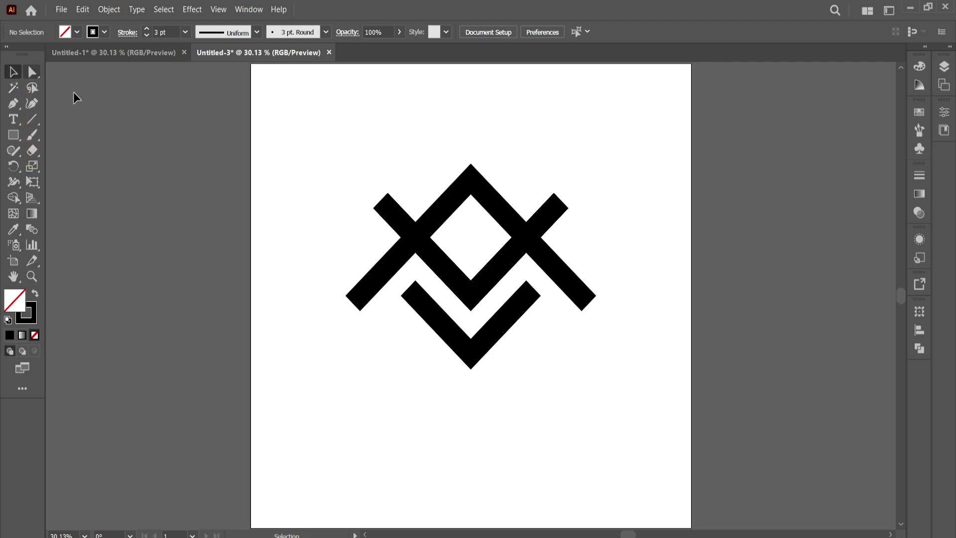
{"action": "left_click_drag", "start_coordinate": [339, 142], "coordinate": [617, 404]}
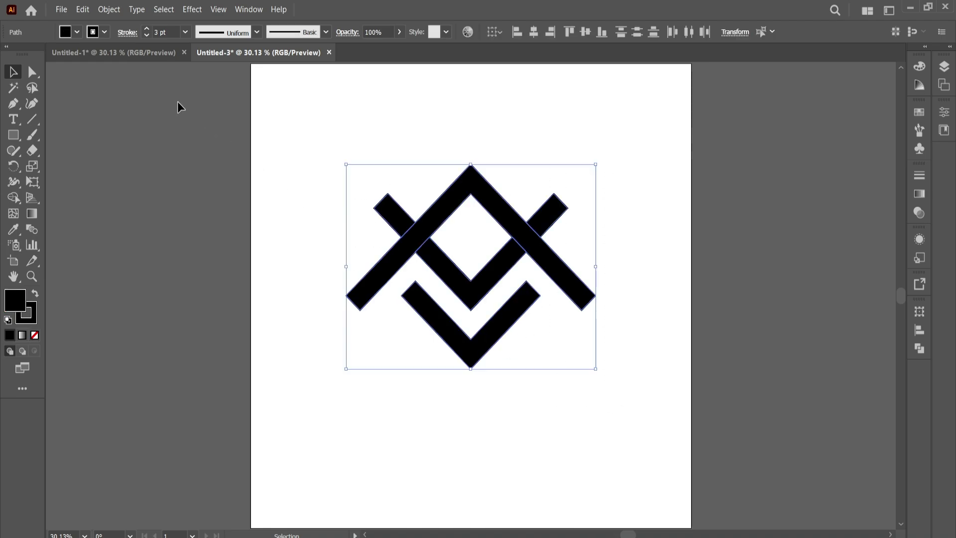
{"action": "left_click", "coordinate": [105, 32]}
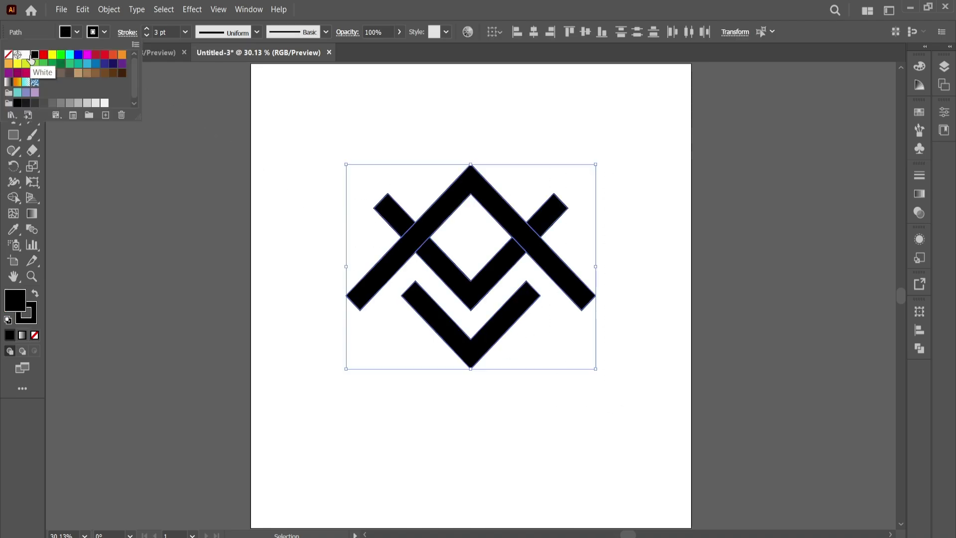
{"action": "left_click", "coordinate": [8, 55]}
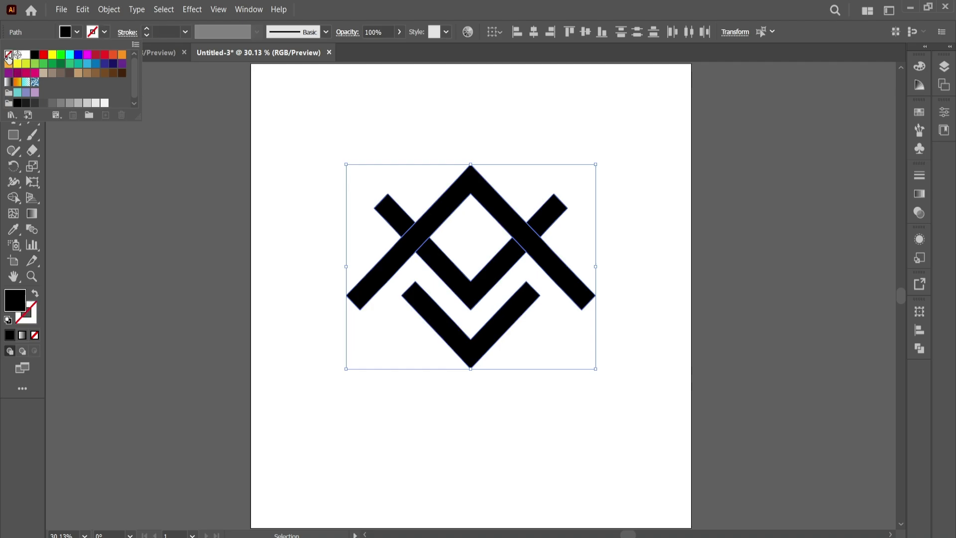
{"action": "left_click", "coordinate": [306, 260]}
{"action": "left_click", "coordinate": [288, 198]}
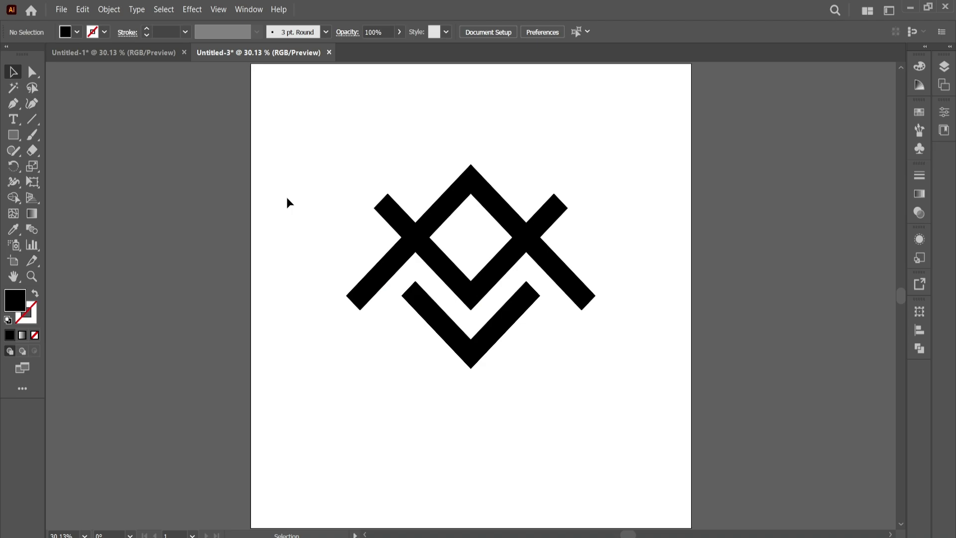
- Create a 1500 by 1500 px rectangle with a dark blue fill and no stroke
{"action": "left_click", "coordinate": [16, 136]}
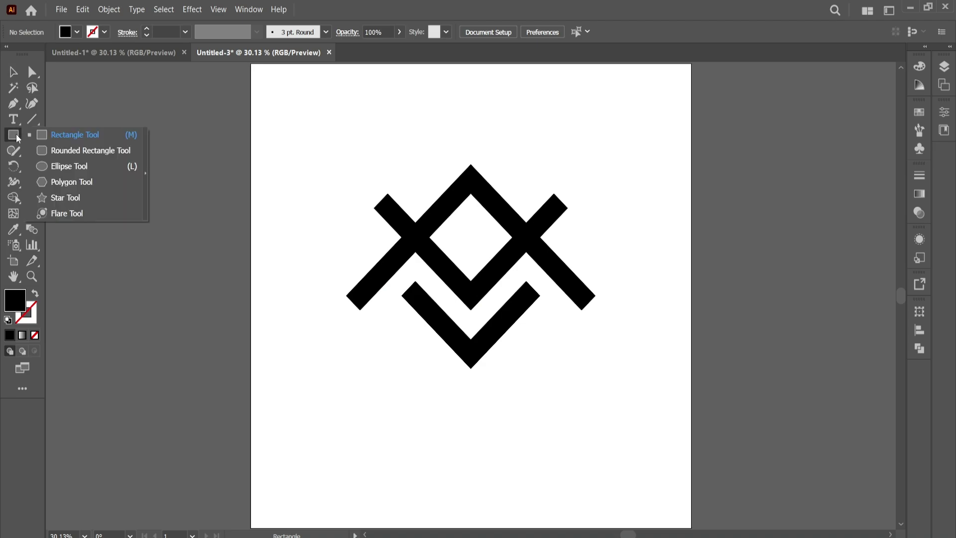
{"action": "left_click", "coordinate": [69, 133]}
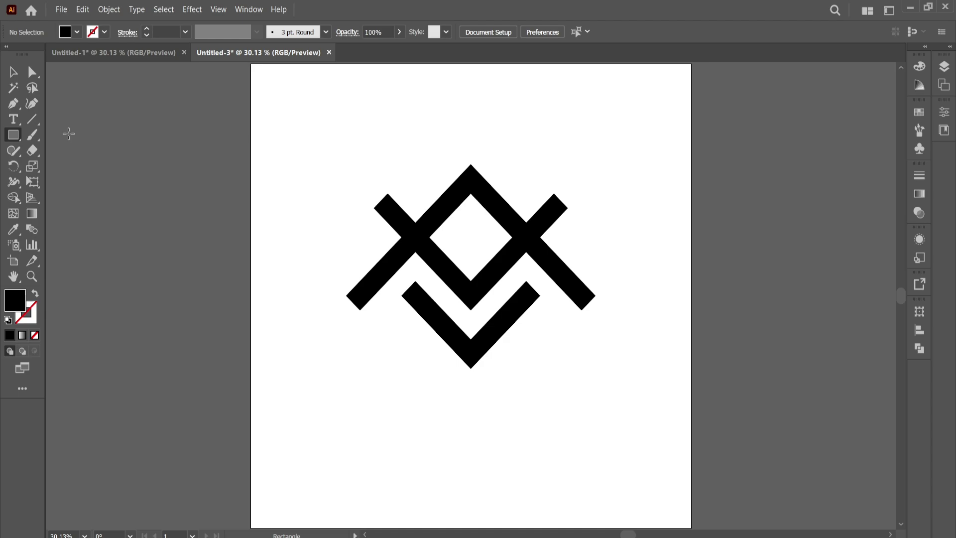
{"action": "left_click", "coordinate": [77, 32]}
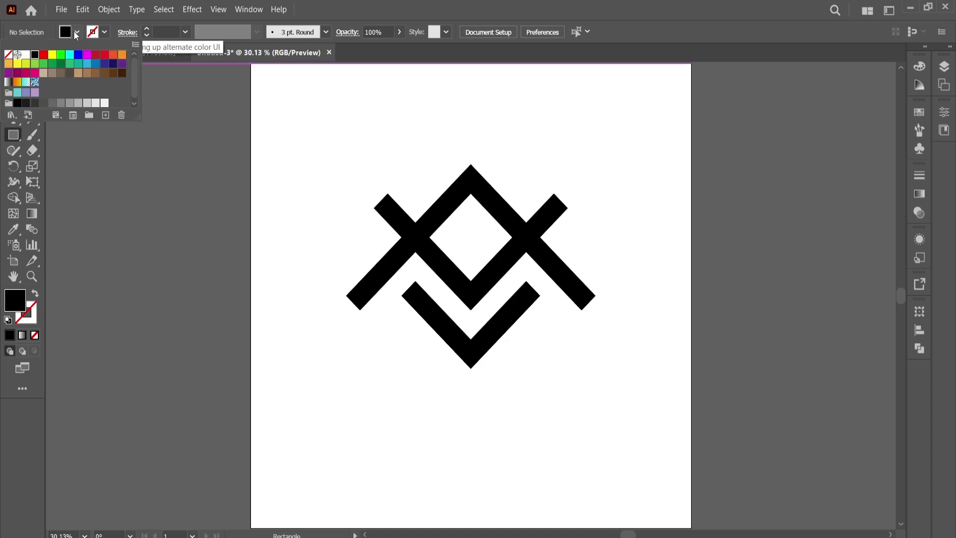
{"action": "left_click", "coordinate": [105, 64]}
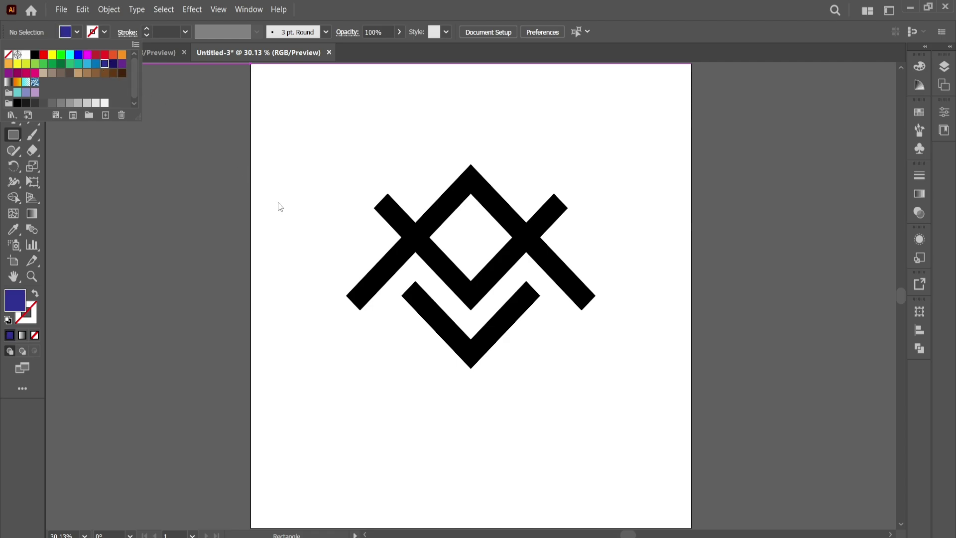
{"action": "left_click", "coordinate": [312, 237]}
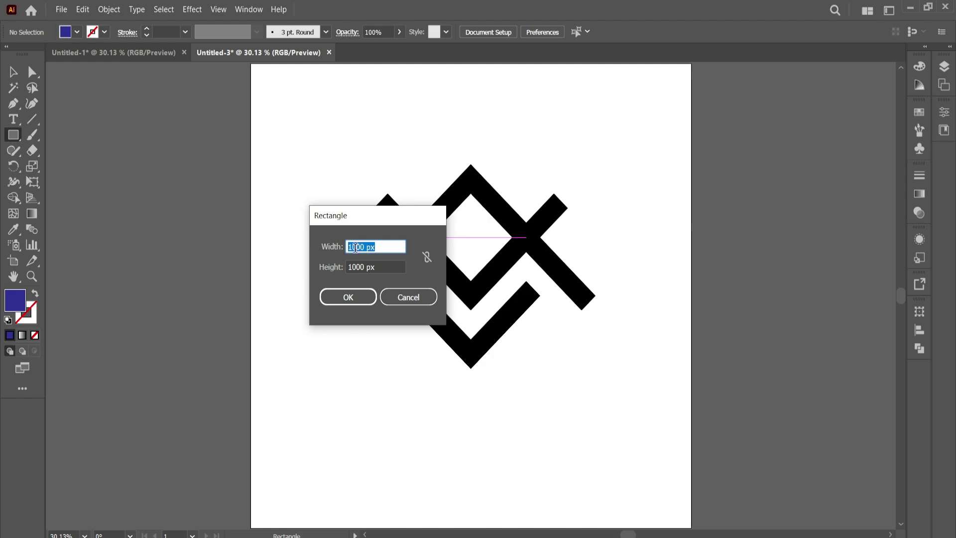
{"action": "left_click_drag", "start_coordinate": [354, 246], "coordinate": [353, 246]}
{"action": "type", "text": "5"}
{"action": "left_click_drag", "start_coordinate": [356, 267], "coordinate": [353, 267]}
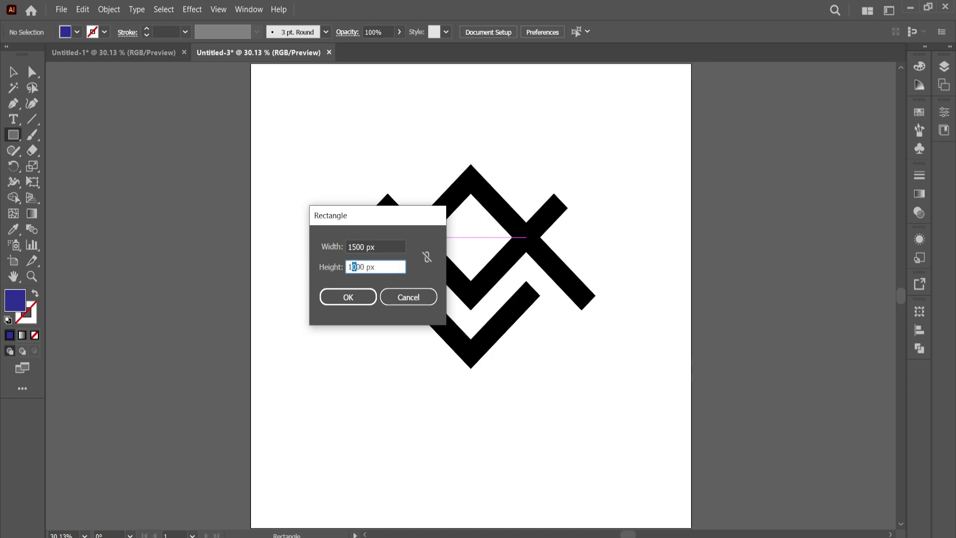
{"action": "type", "text": "5"}
{"action": "left_click", "coordinate": [349, 298]}
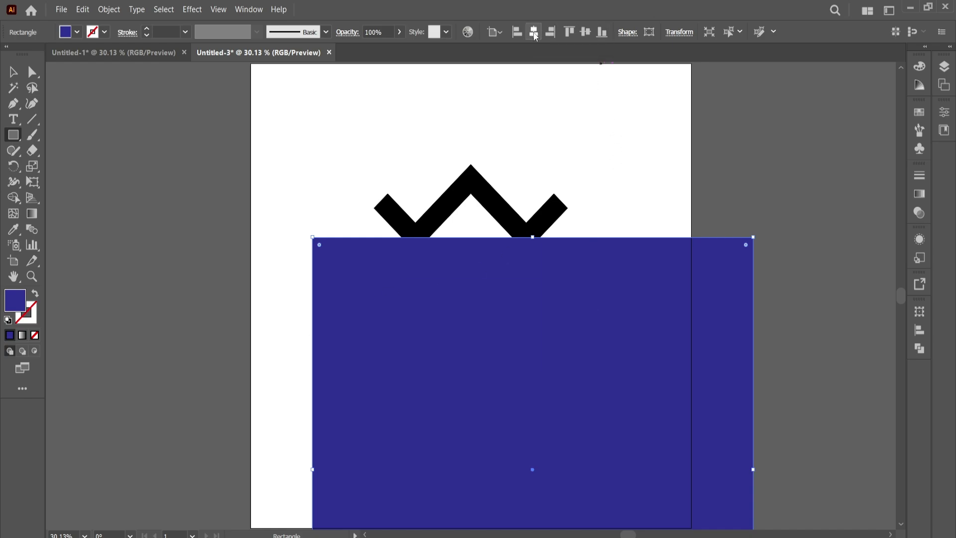
- Center the blue rectangle horizontally and vertically on the artboard and send it to the back
{"action": "left_click", "coordinate": [534, 33]}
{"action": "left_click", "coordinate": [587, 36]}
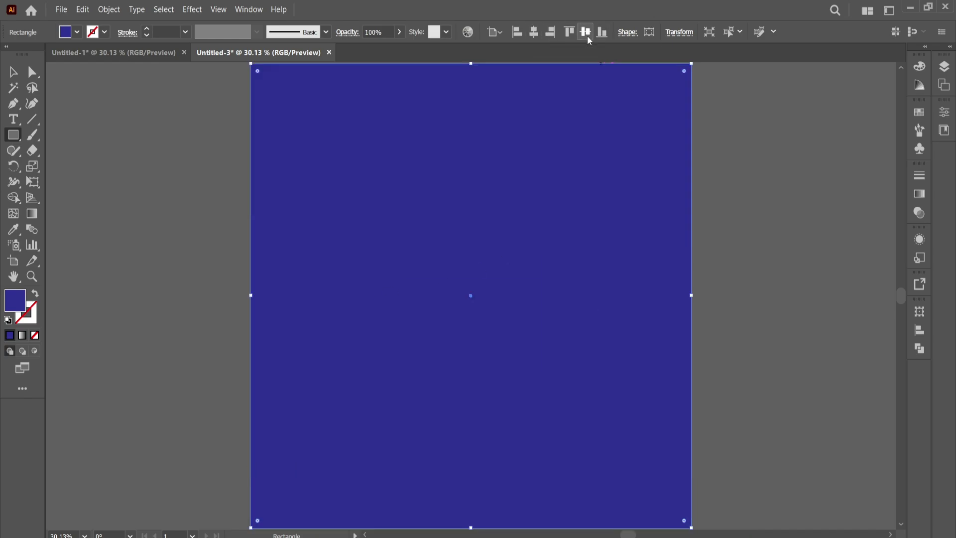
{"action": "right_click", "coordinate": [354, 150]}
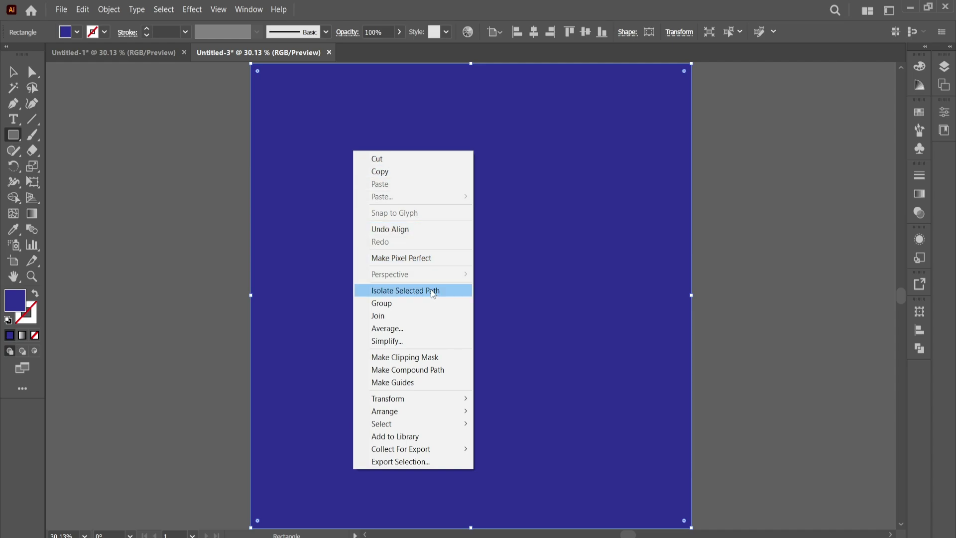
{"action": "mouse_move", "coordinate": [438, 411]}
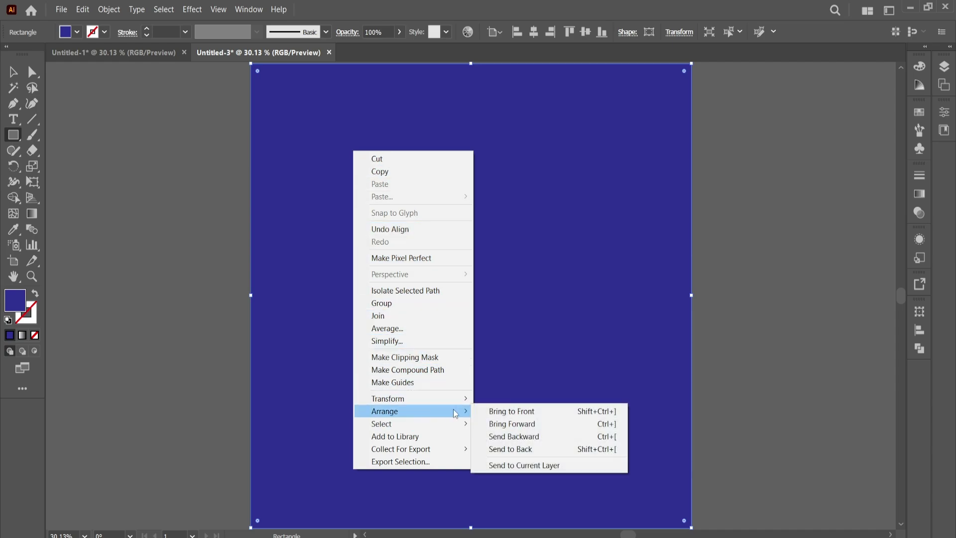
{"action": "left_click", "coordinate": [531, 449]}
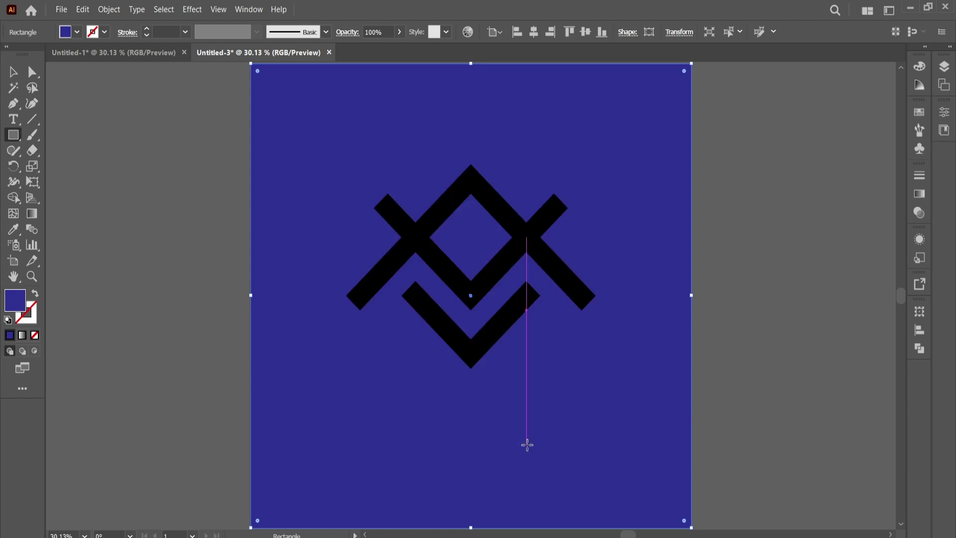
- Expand Layer 1 and lock the blue background rectangle
{"action": "left_click", "coordinate": [946, 68]}
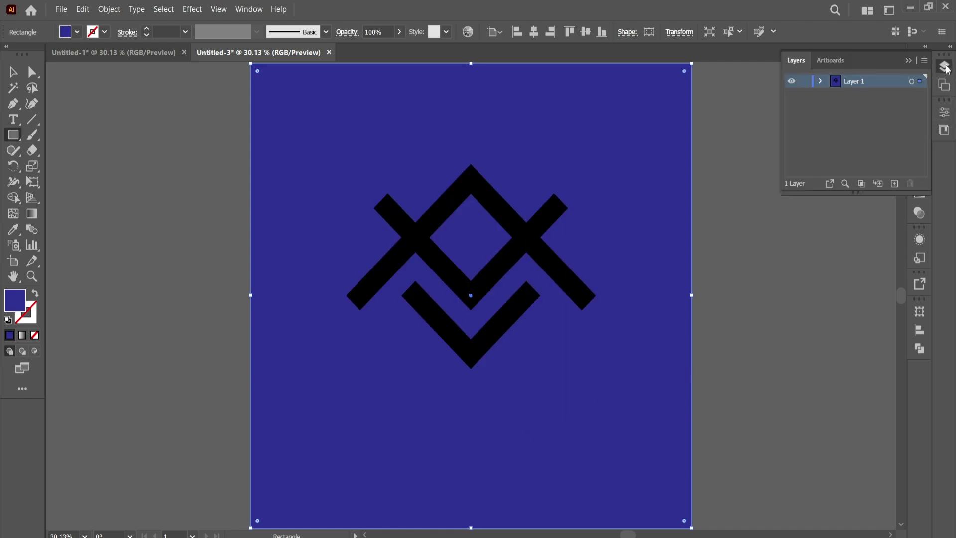
{"action": "left_click", "coordinate": [821, 81]}
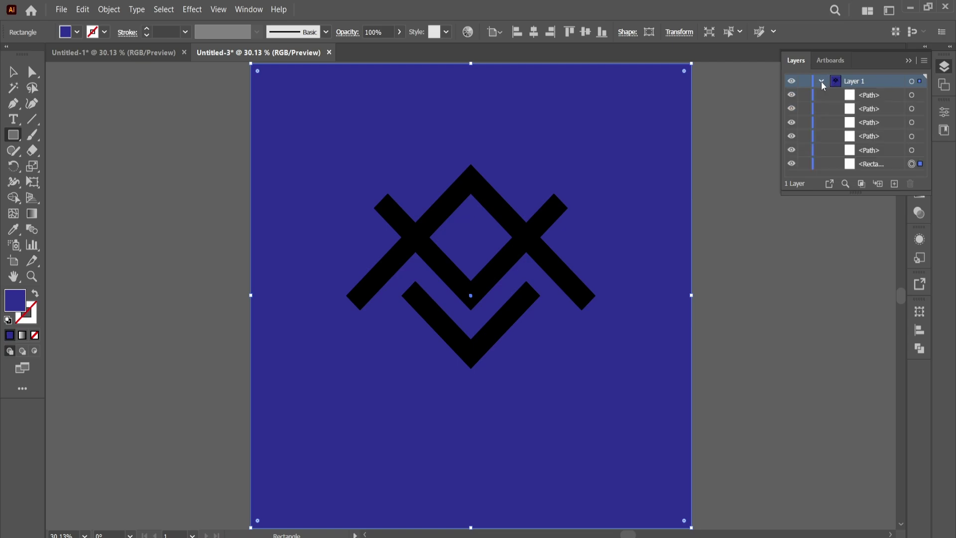
{"action": "left_click", "coordinate": [863, 165]}
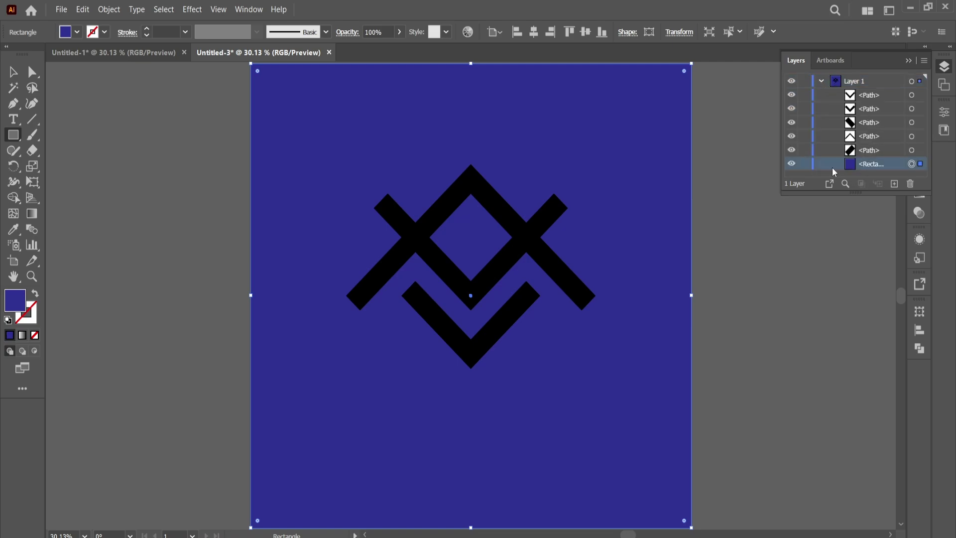
{"action": "left_click", "coordinate": [805, 165]}
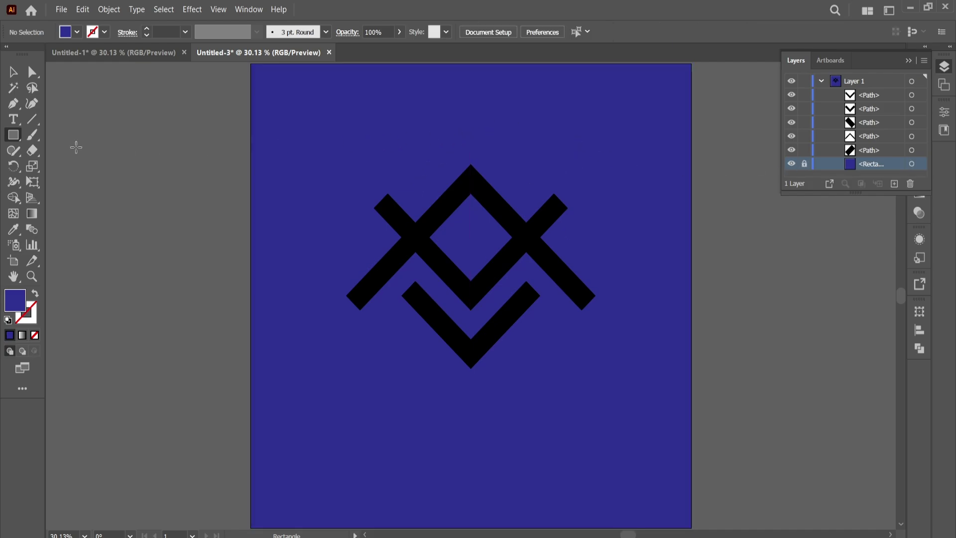
- Select the three separate pieces of the V that crosses behind the inverted V and group them
{"action": "left_click", "coordinate": [13, 74]}
{"action": "left_click", "coordinate": [388, 213]}
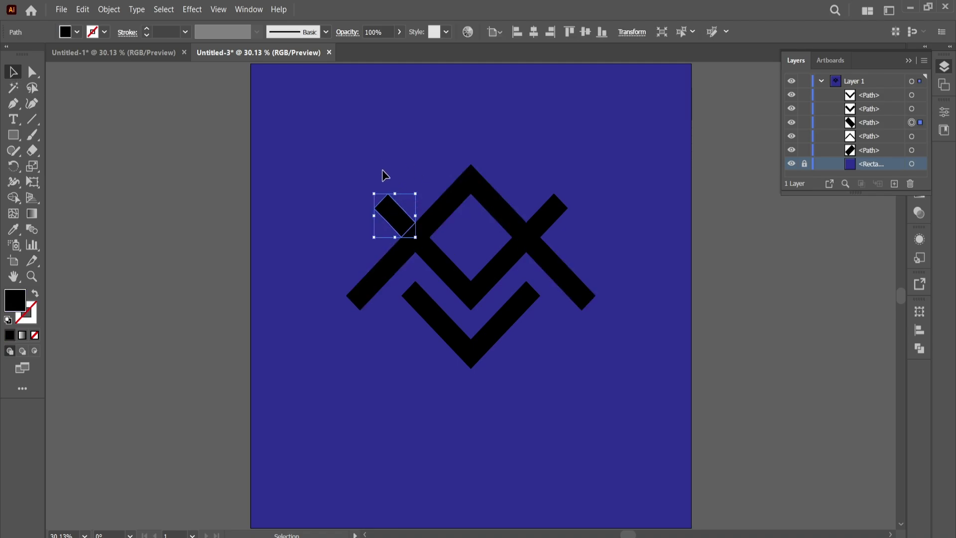
{"action": "left_click", "coordinate": [382, 172]}
{"action": "left_click", "coordinate": [406, 222]}
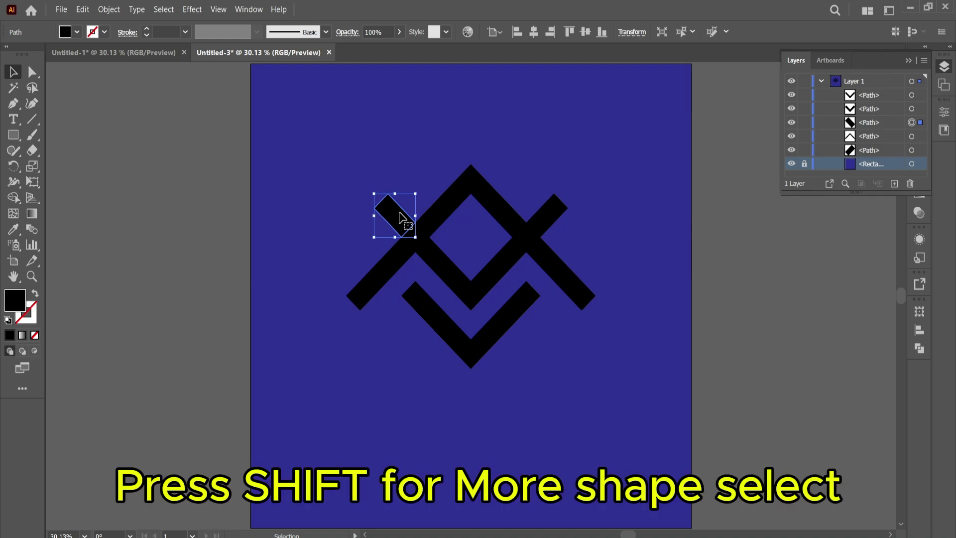
{"action": "left_click", "coordinate": [471, 288], "text": "shift"}
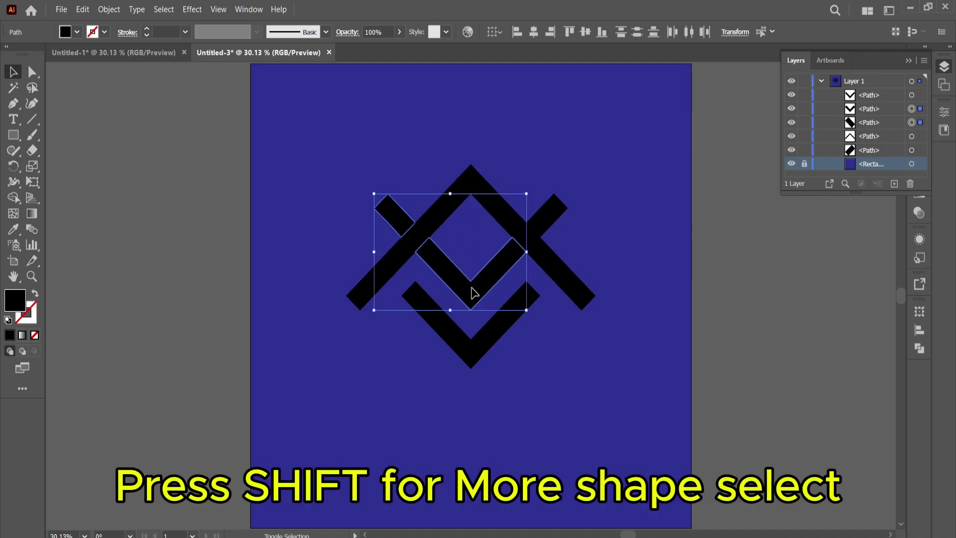
{"action": "left_click", "coordinate": [561, 216], "text": "shift"}
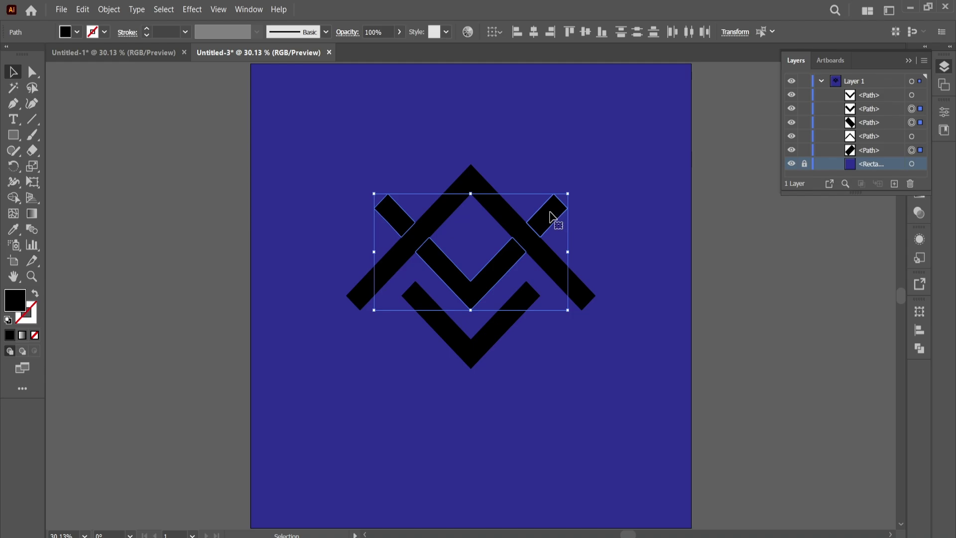
{"action": "right_click", "coordinate": [551, 217]}
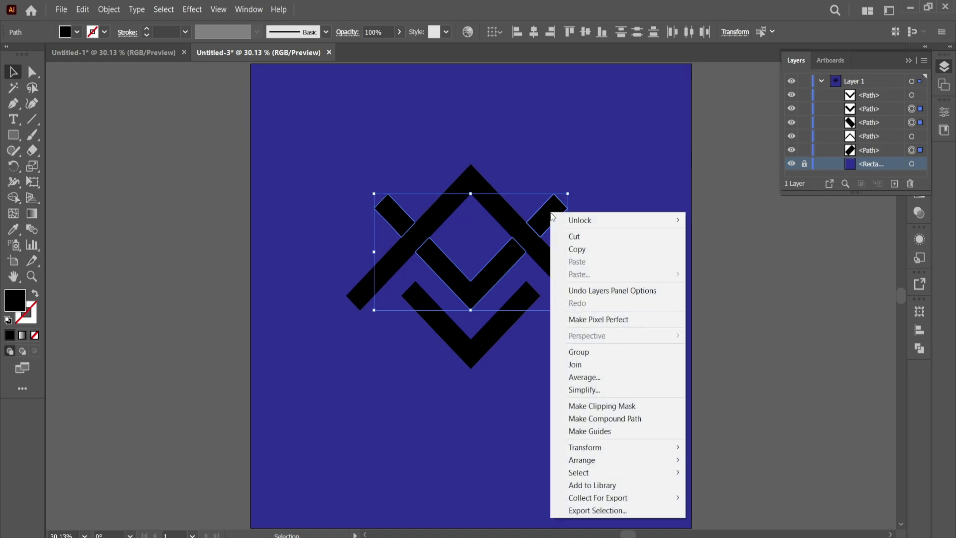
{"action": "left_click", "coordinate": [597, 357]}
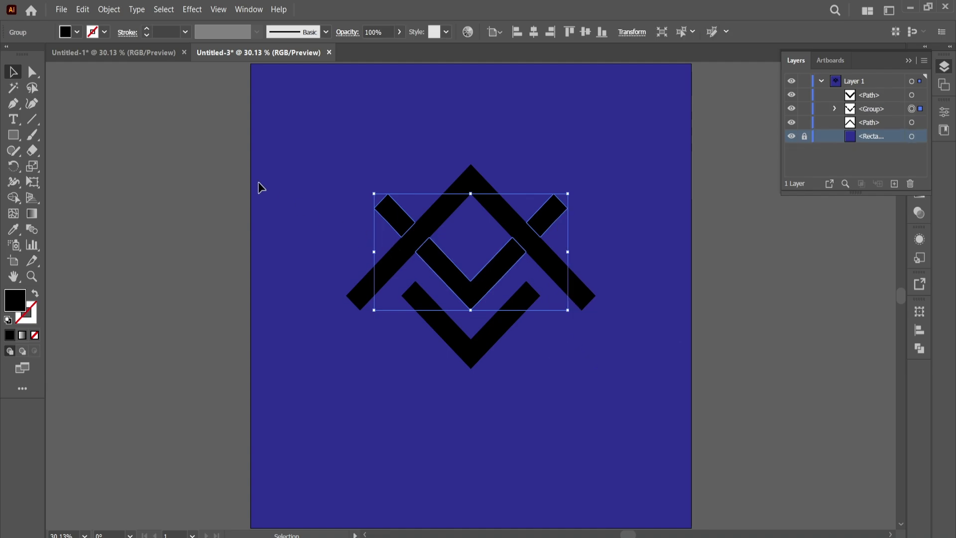
- Fill the grouped crossing V with white and deselect it
{"action": "left_click", "coordinate": [77, 32]}
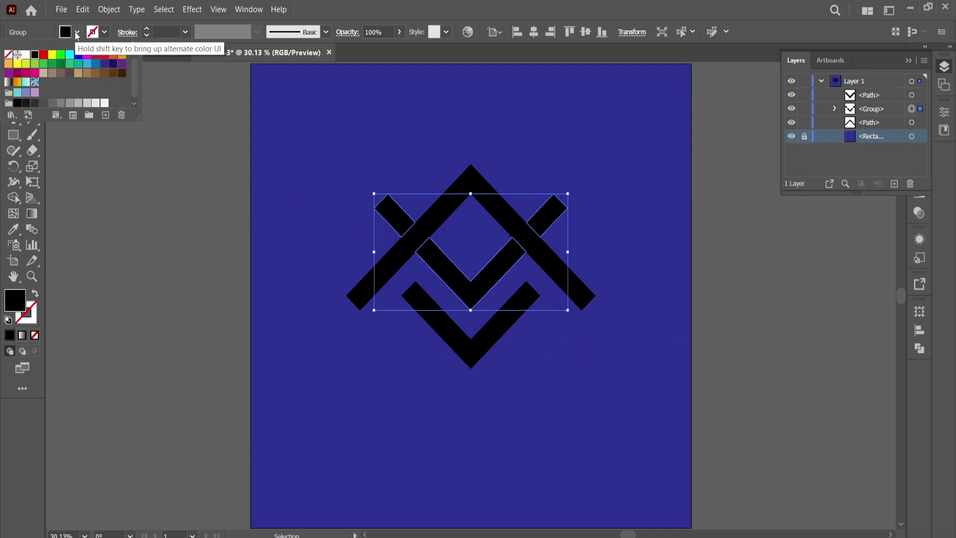
{"action": "left_click", "coordinate": [26, 56]}
{"action": "left_click", "coordinate": [403, 159]}
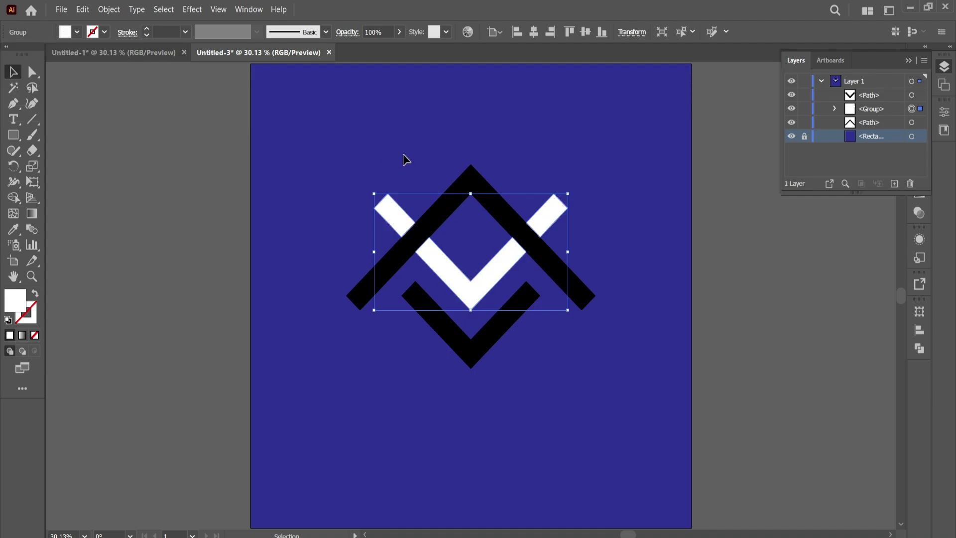
{"action": "left_click", "coordinate": [403, 158]}
- Fill the large inverted V and the small lower V with the orange swatch, then deselect them
{"action": "left_click", "coordinate": [472, 189]}
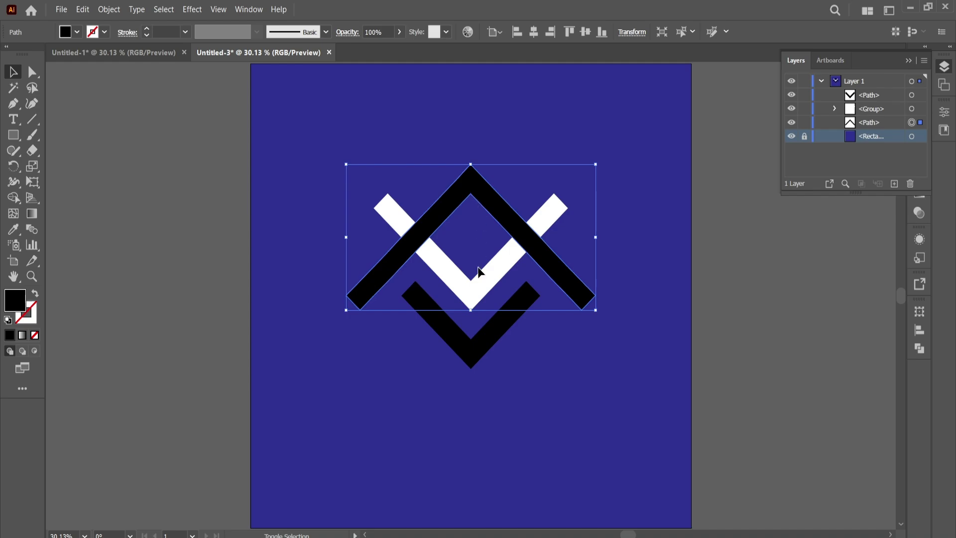
{"action": "left_click", "coordinate": [469, 351], "text": "shift"}
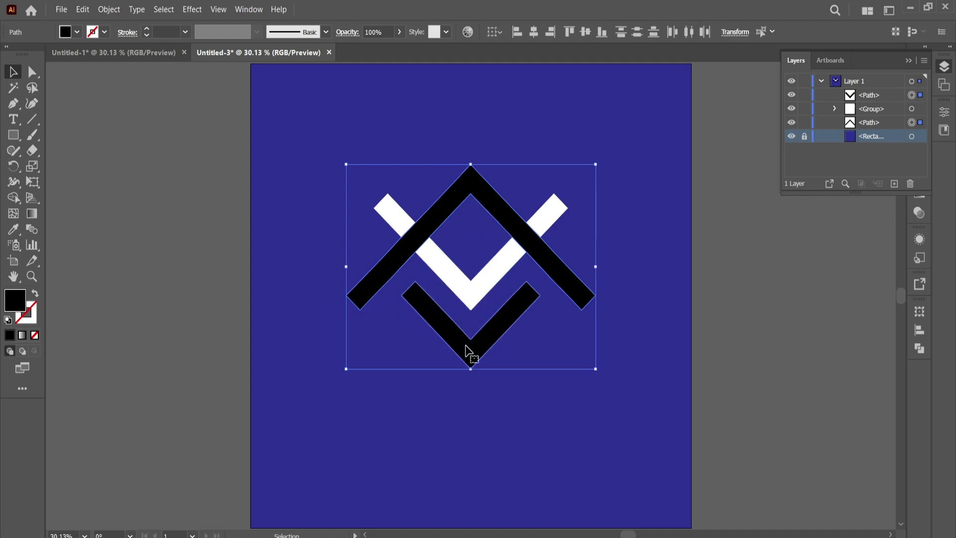
{"action": "left_click", "coordinate": [78, 32]}
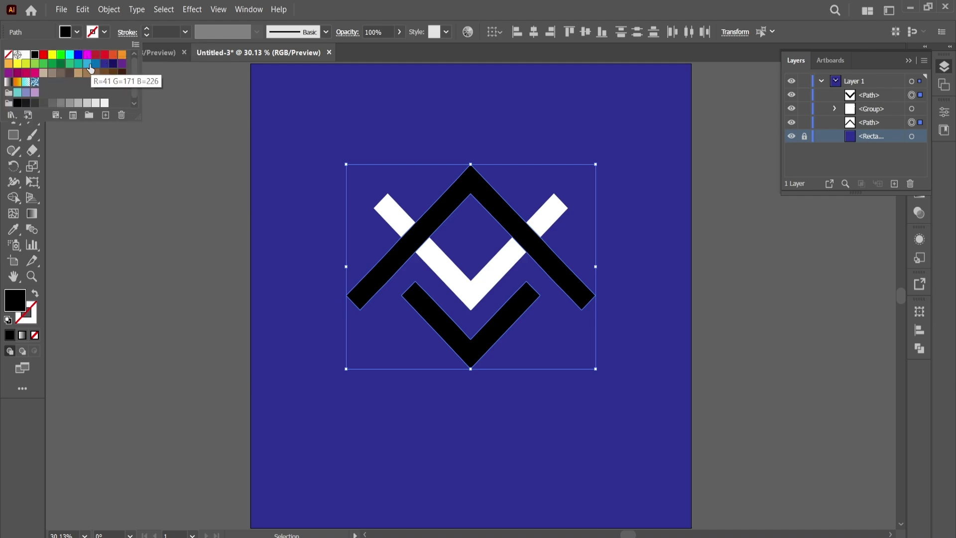
{"action": "left_click", "coordinate": [121, 58]}
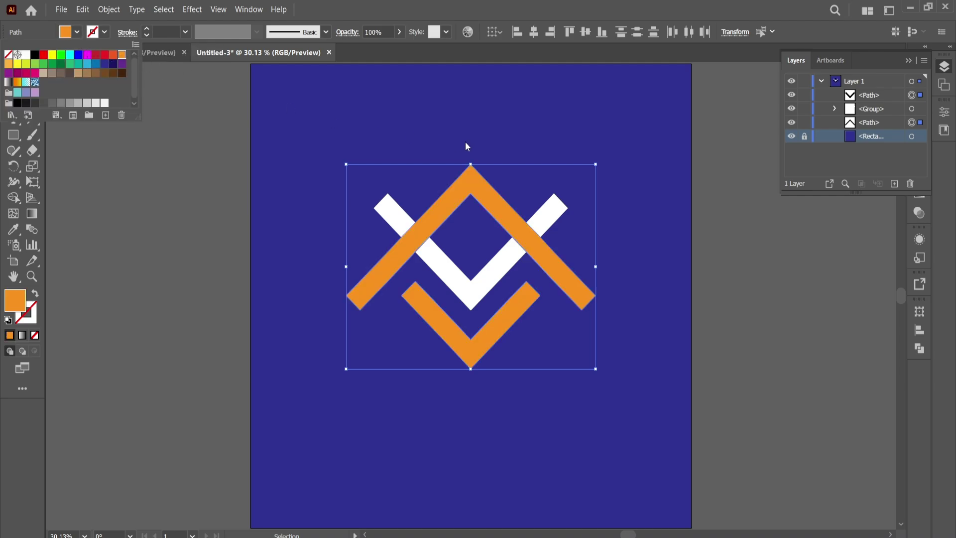
{"action": "left_click", "coordinate": [440, 136]}
{"action": "left_click", "coordinate": [439, 136]}
- Select all the orange and white logo shapes and group them
{"action": "left_click_drag", "start_coordinate": [351, 160], "coordinate": [610, 403]}
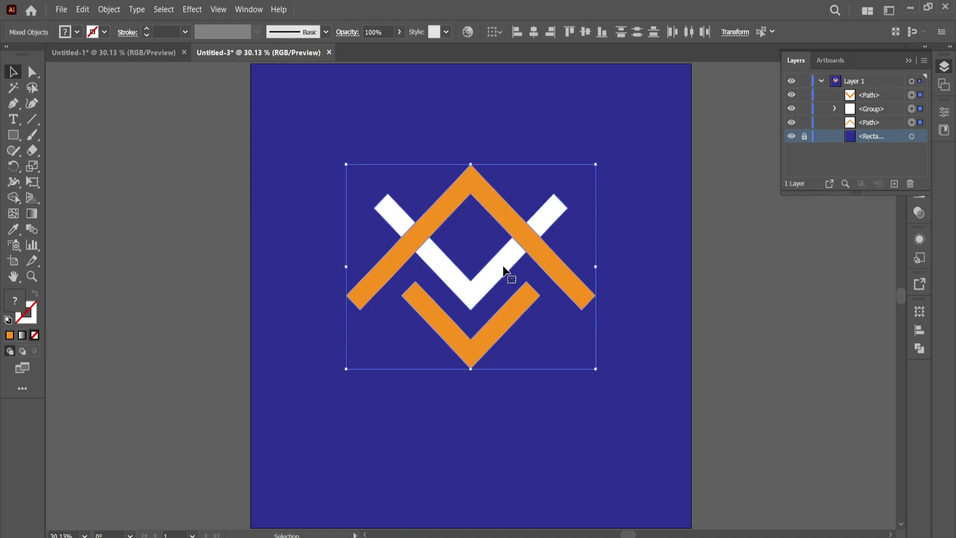
{"action": "right_click", "coordinate": [477, 191]}
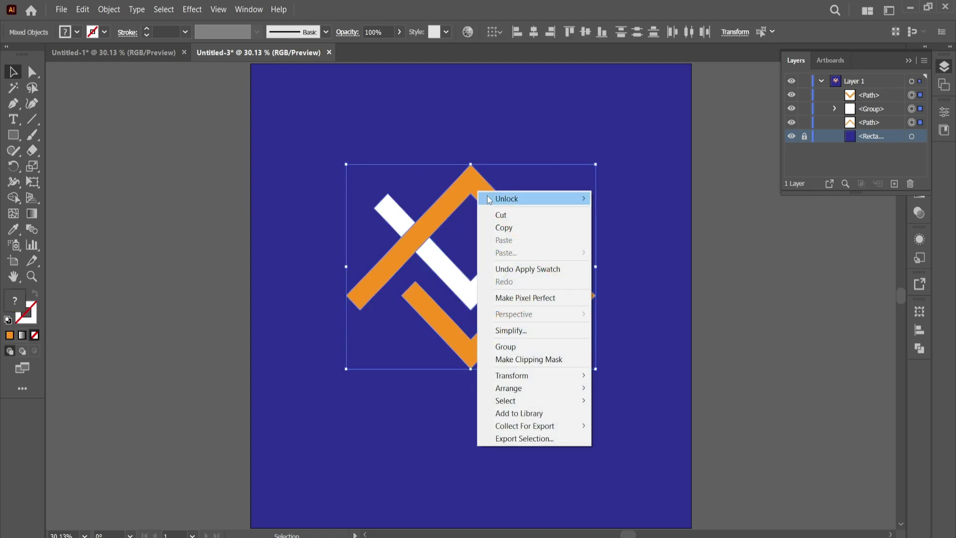
{"action": "left_click", "coordinate": [526, 346]}
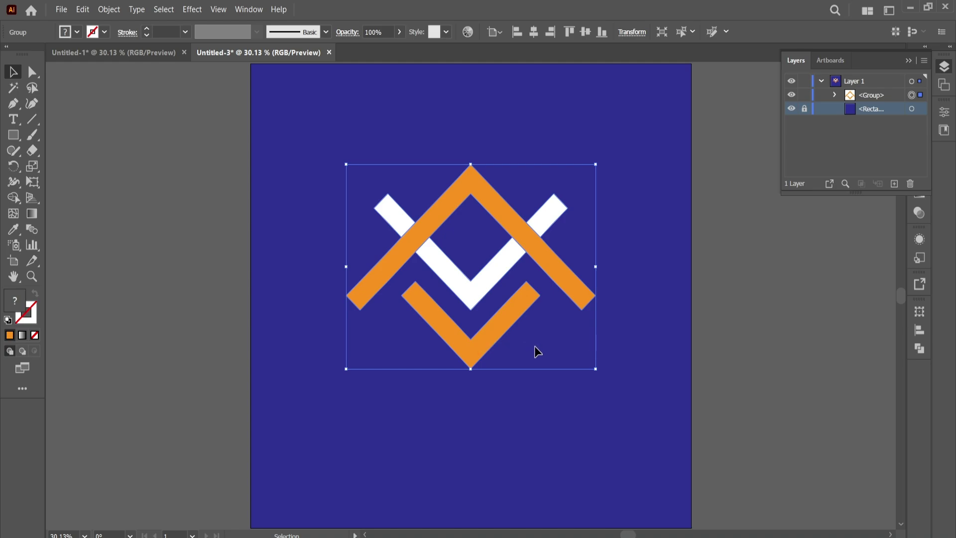
- Apply a black Multiply Drop Shadow to the logo group with 75% opacity, 7 px X and Y offsets and 10 px blur
{"action": "left_click", "coordinate": [194, 10]}
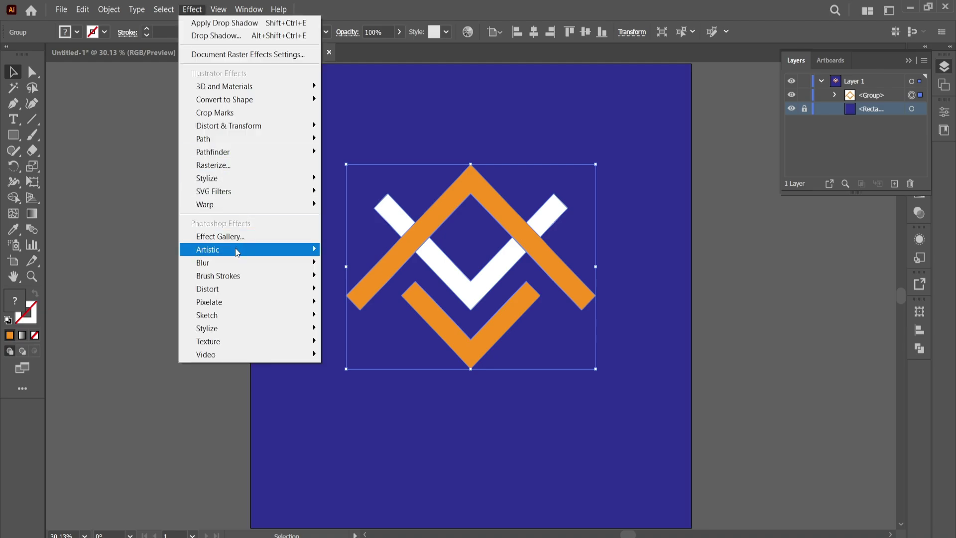
{"action": "mouse_move", "coordinate": [237, 259]}
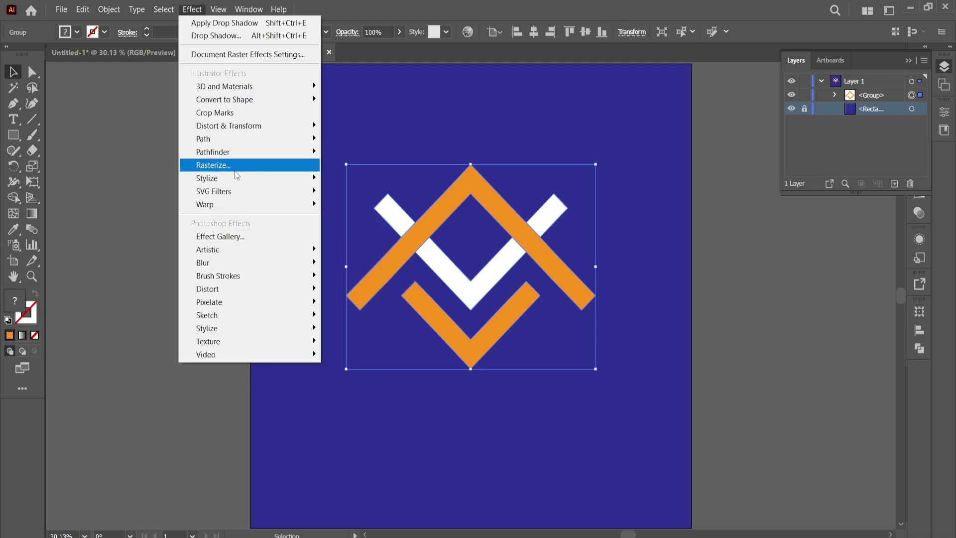
{"action": "mouse_move", "coordinate": [235, 183]}
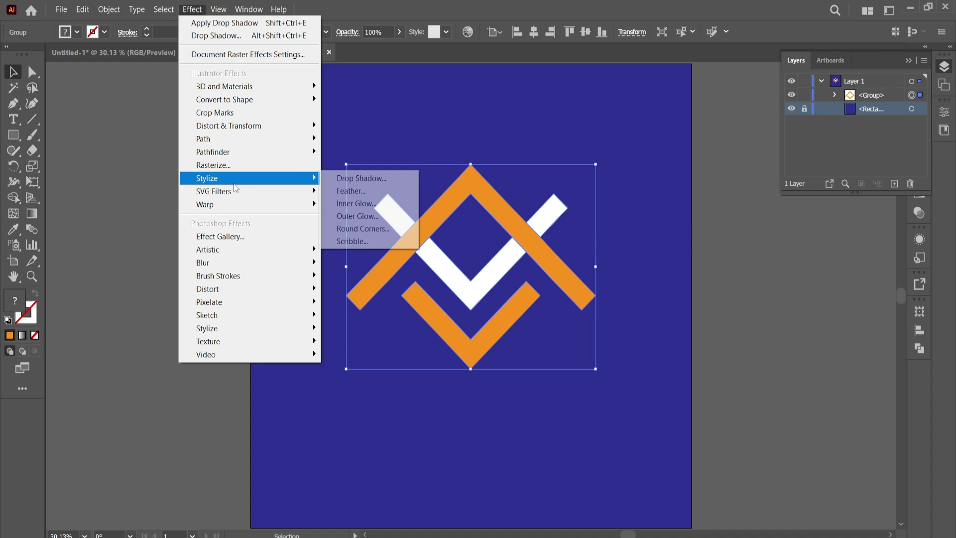
{"action": "left_click", "coordinate": [347, 181]}
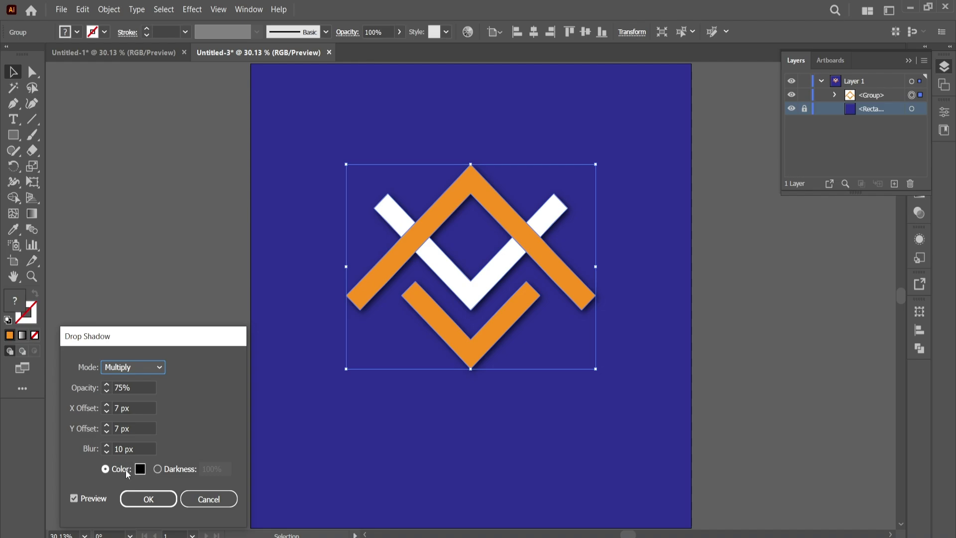
{"action": "left_click", "coordinate": [156, 497]}
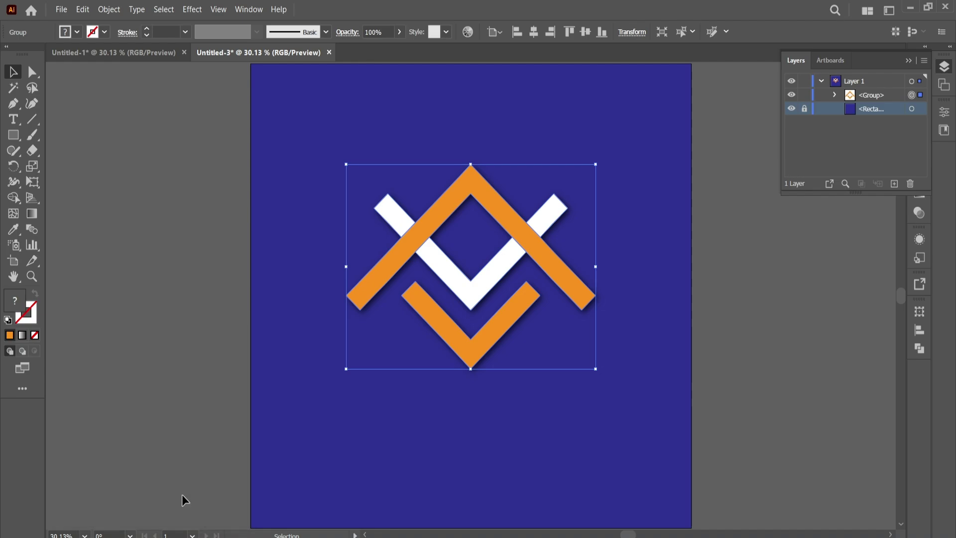
{"action": "left_click", "coordinate": [521, 392]}
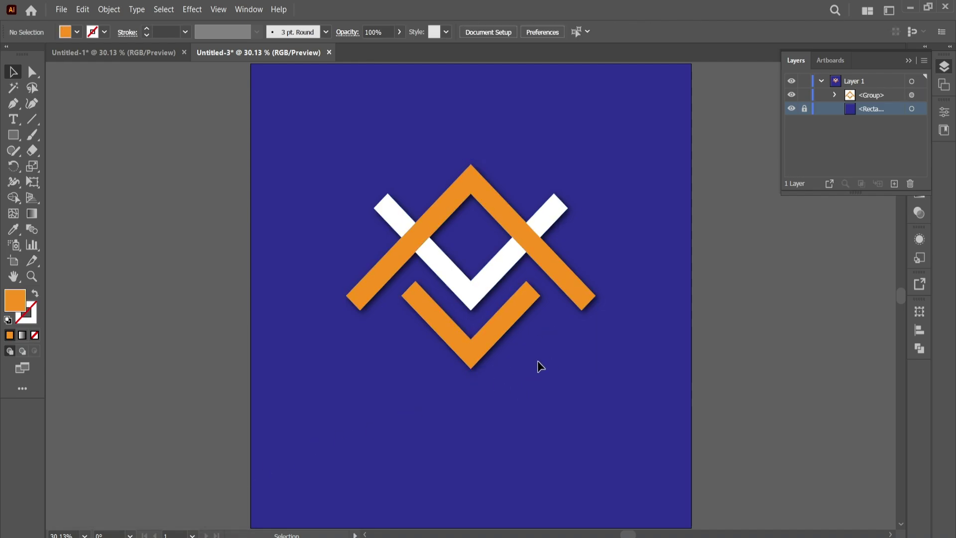
- Scale the logo group up proportionally from its center to about three quarters of the artboard's width, then deselect it and collapse the layer list
{"action": "left_click", "coordinate": [521, 315]}
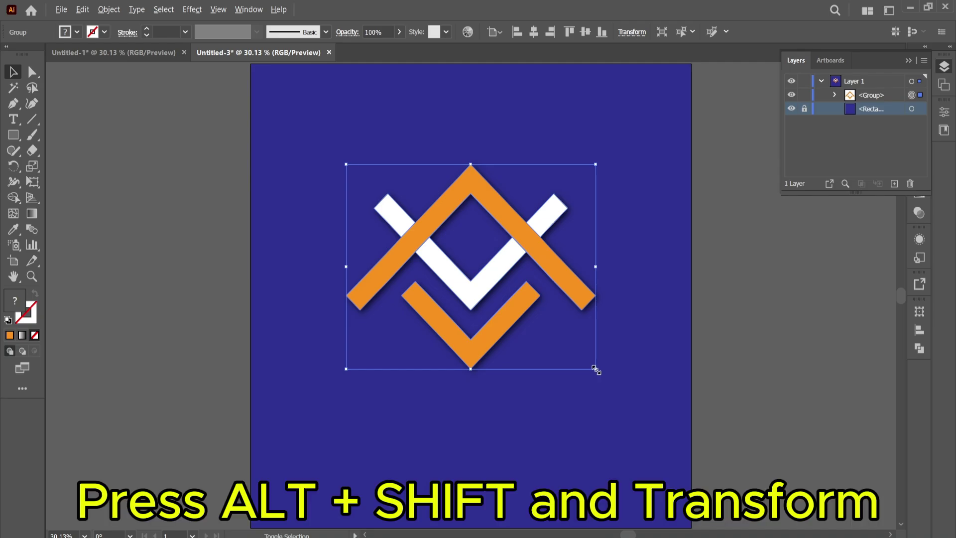
{"action": "left_click_drag", "start_coordinate": [596, 370], "coordinate": [641, 428]}
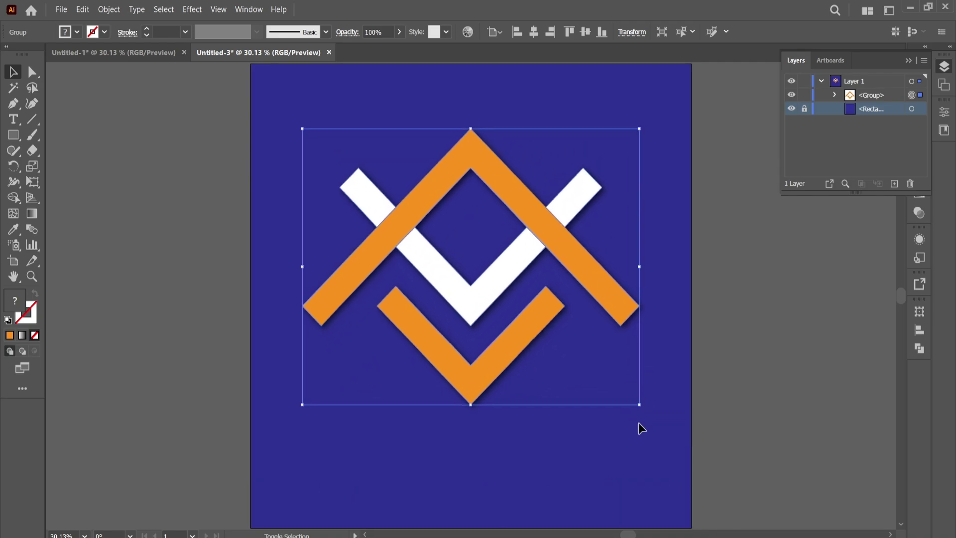
{"action": "left_click", "coordinate": [614, 440]}
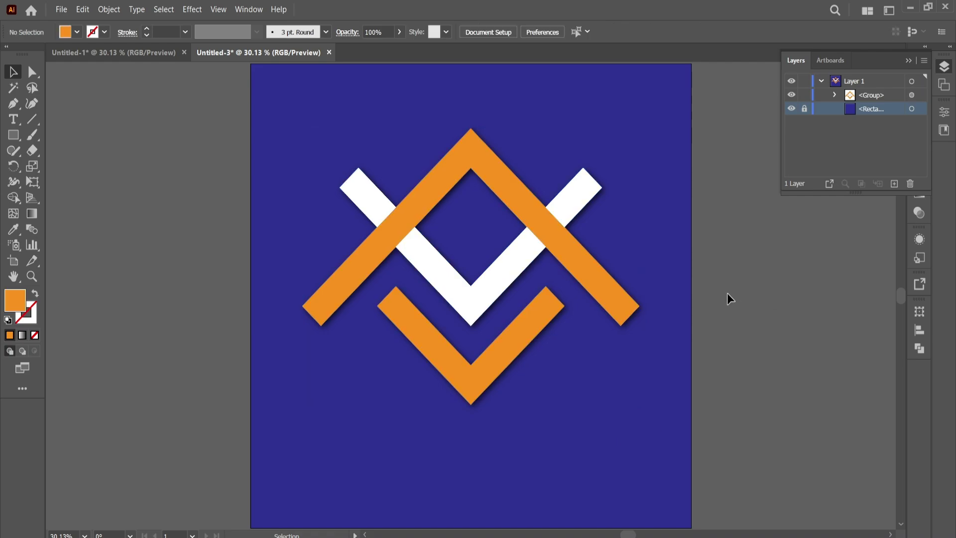
{"action": "left_click", "coordinate": [910, 60]}
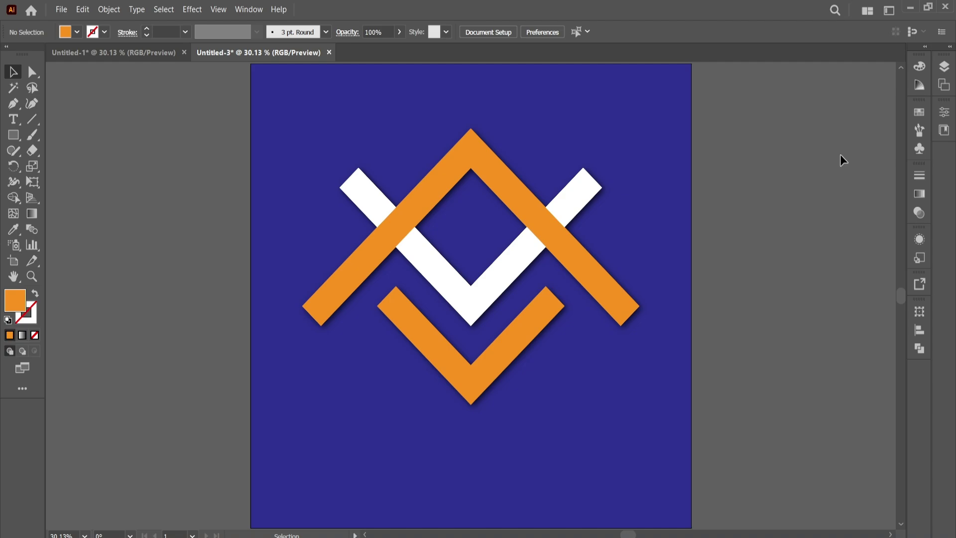